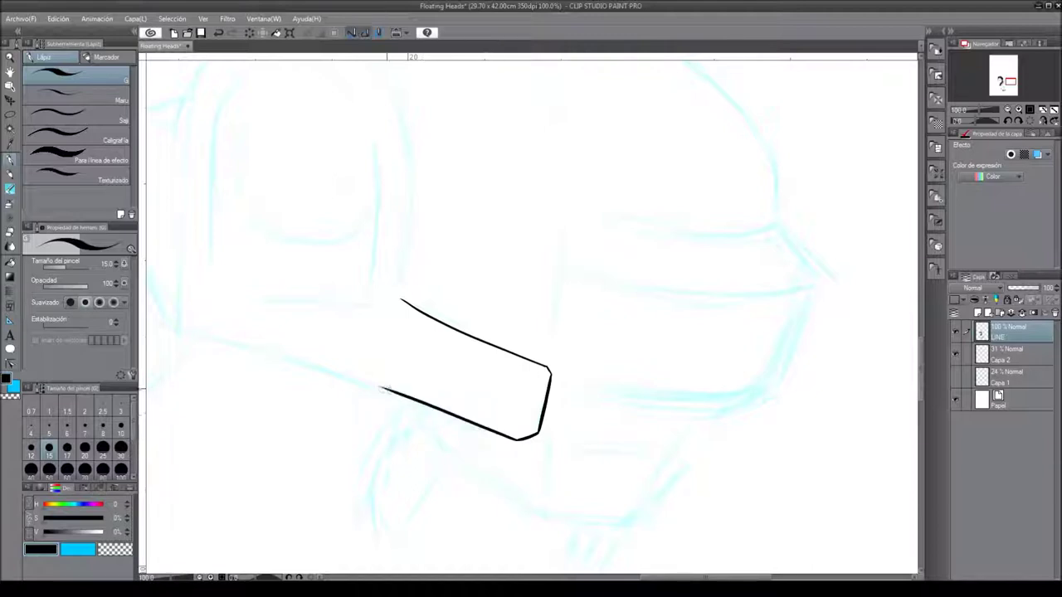
Ink the inner curved edge of the front helmet's side panel and the adjoining edge of its top crest.
{"action": "left_click_drag", "start_coordinate": [389, 313], "coordinate": [515, 427]}
{"action": "left_click_drag", "start_coordinate": [490, 516], "coordinate": [479, 514]}
{"action": "left_click_drag", "start_coordinate": [514, 425], "coordinate": [516, 228]}
{"action": "key", "text": "ctrl+z"}
{"action": "left_click_drag", "start_coordinate": [472, 301], "coordinate": [474, 384]}
{"action": "mouse_move", "coordinate": [517, 510]}
{"action": "left_mouse_down"}
{"action": "mouse_move", "coordinate": [525, 351]}
{"action": "mouse_move", "coordinate": [451, 244]}
{"action": "mouse_move", "coordinate": [499, 278]}
{"action": "mouse_move", "coordinate": [499, 346]}
{"action": "left_mouse_up"}
{"action": "key", "text": "ctrl+z"}
{"action": "left_click_drag", "start_coordinate": [440, 319], "coordinate": [436, 218]}
Ink the front helmet's large outer visor curve and the short top edge of its crest.
{"action": "left_click_drag", "start_coordinate": [536, 395], "coordinate": [463, 279]}
{"action": "mouse_move", "coordinate": [593, 530]}
{"action": "left_mouse_down"}
{"action": "mouse_move", "coordinate": [585, 225]}
{"action": "mouse_move", "coordinate": [489, 143]}
{"action": "left_mouse_up"}
{"action": "mouse_move", "coordinate": [490, 143]}
{"action": "left_mouse_down"}
{"action": "mouse_move", "coordinate": [505, 292]}
{"action": "mouse_move", "coordinate": [371, 230]}
{"action": "left_mouse_up"}
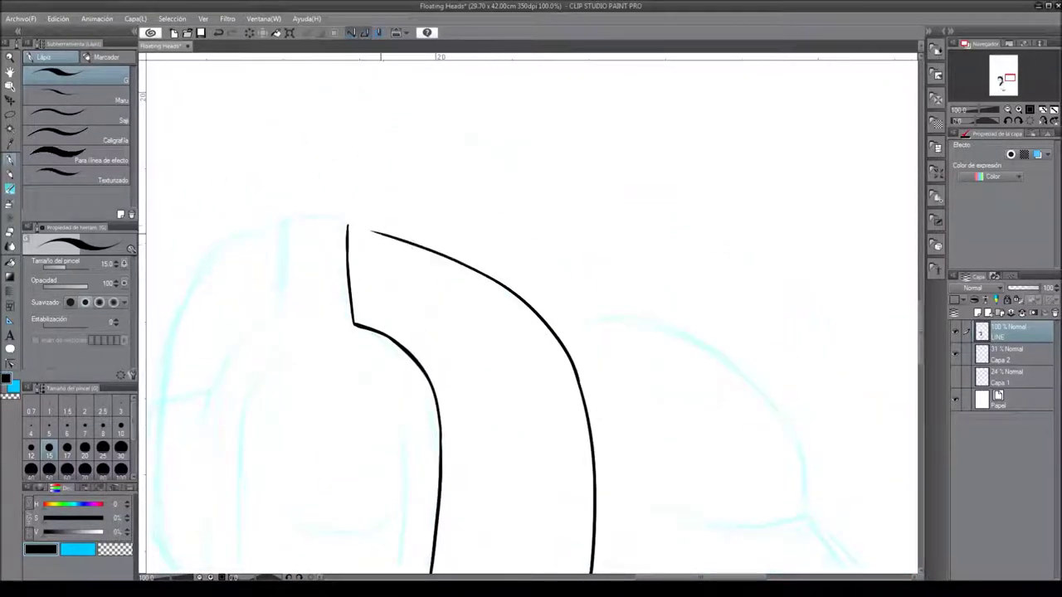
{"action": "left_click_drag", "start_coordinate": [585, 229], "coordinate": [540, 228]}
{"action": "key", "text": "ctrl+z"}
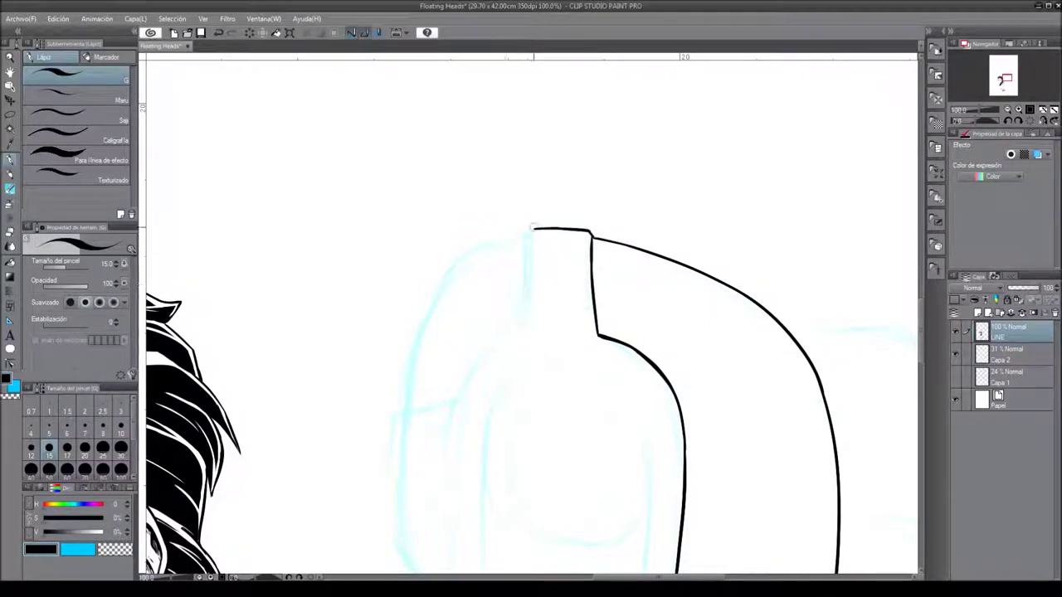
Ink the sloping lower edge of the front helmet's ear piece and its arched rear edge.
{"action": "left_click_drag", "start_coordinate": [486, 256], "coordinate": [341, 36]}
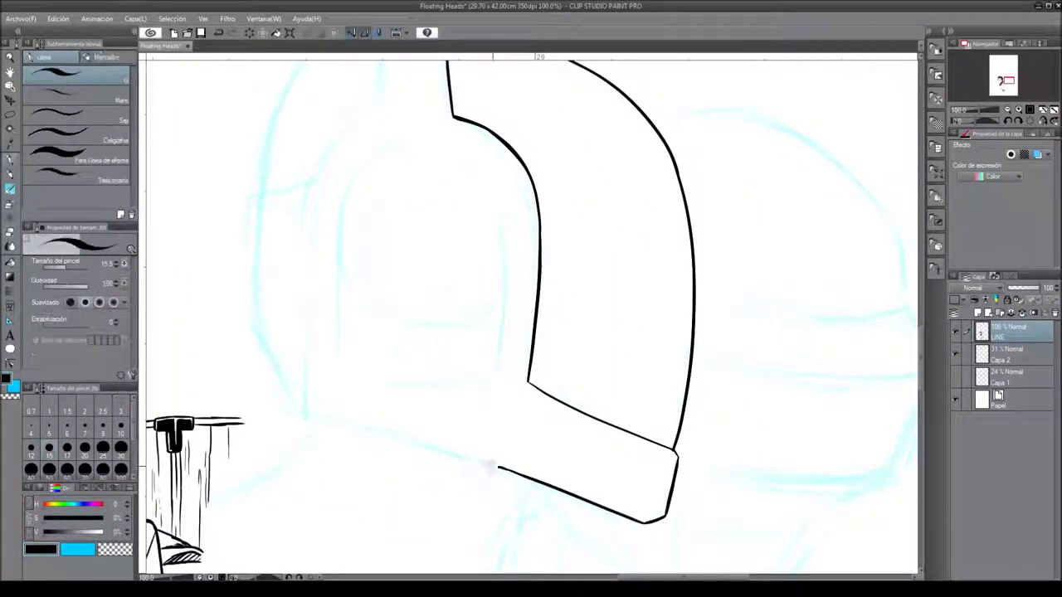
{"action": "key", "text": "ctrl+z"}
{"action": "left_click_drag", "start_coordinate": [488, 466], "coordinate": [336, 424]}
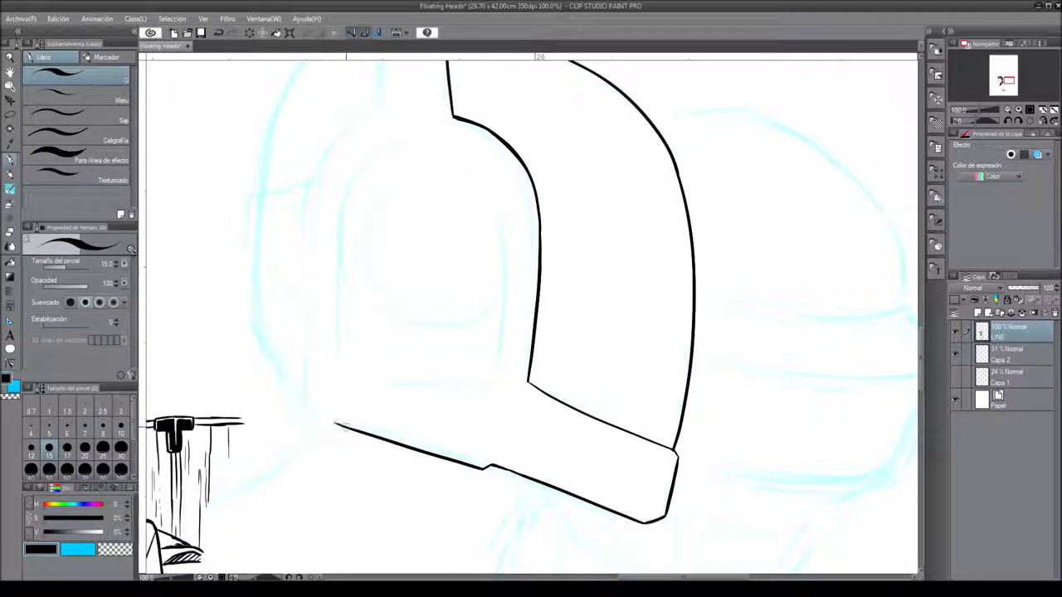
{"action": "mouse_move", "coordinate": [371, 140]}
{"action": "left_mouse_down"}
{"action": "mouse_move", "coordinate": [320, 326]}
{"action": "mouse_move", "coordinate": [316, 407]}
{"action": "left_mouse_up"}
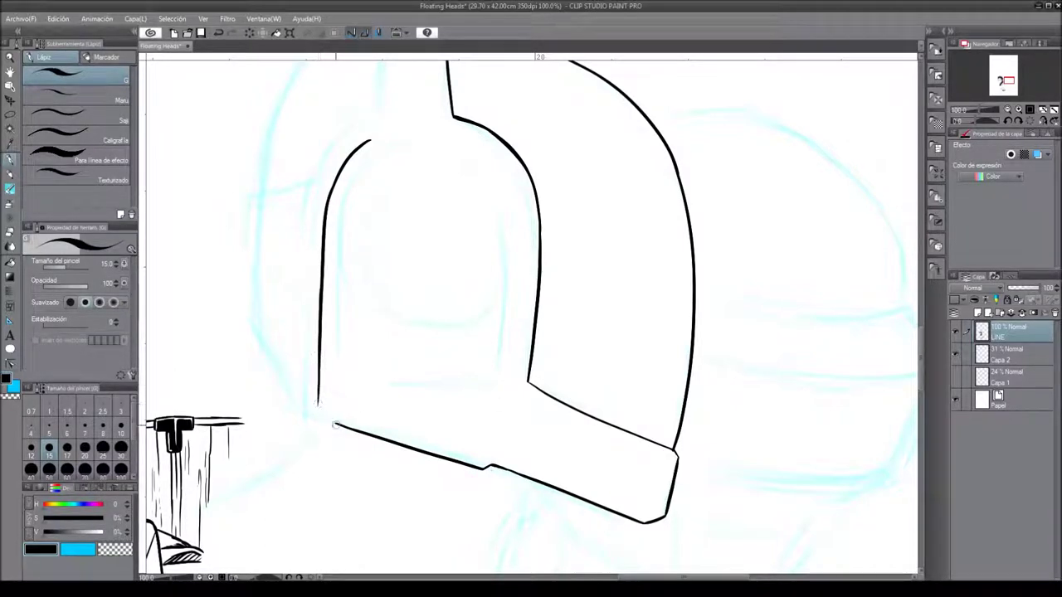
{"action": "left_click_drag", "start_coordinate": [316, 408], "coordinate": [411, 480]}
Ink parallel contour lines inside the ear piece's arch to give its rim a double edge.
{"action": "left_click_drag", "start_coordinate": [603, 448], "coordinate": [592, 519]}
{"action": "left_click_drag", "start_coordinate": [611, 286], "coordinate": [614, 350]}
{"action": "key", "text": "ctrl+z"}
{"action": "left_click_drag", "start_coordinate": [535, 207], "coordinate": [613, 290]}
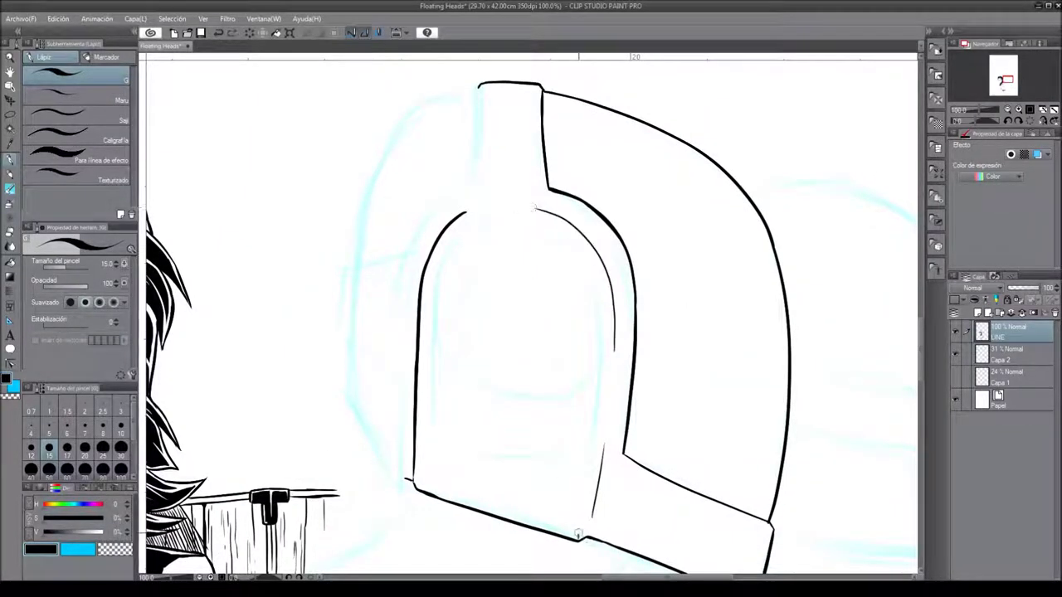
{"action": "left_click_drag", "start_coordinate": [603, 399], "coordinate": [554, 220]}
{"action": "mouse_move", "coordinate": [414, 496]}
{"action": "left_mouse_down"}
{"action": "mouse_move", "coordinate": [423, 348]}
{"action": "mouse_move", "coordinate": [452, 228]}
{"action": "mouse_move", "coordinate": [521, 211]}
{"action": "left_mouse_up"}
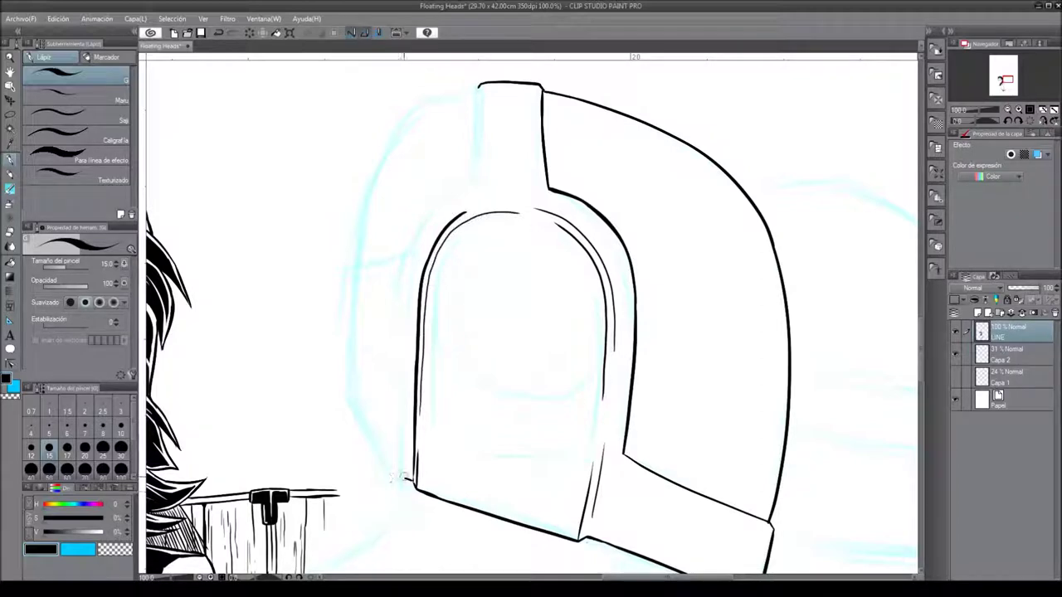
Ink the rear side of the front helmet, including the stepped panels, the crest's rear edge and the outer dome contour.
{"action": "mouse_move", "coordinate": [404, 414]}
{"action": "left_mouse_down"}
{"action": "mouse_move", "coordinate": [399, 382]}
{"action": "mouse_move", "coordinate": [343, 333]}
{"action": "left_mouse_up"}
{"action": "left_click_drag", "start_coordinate": [474, 112], "coordinate": [560, 186]}
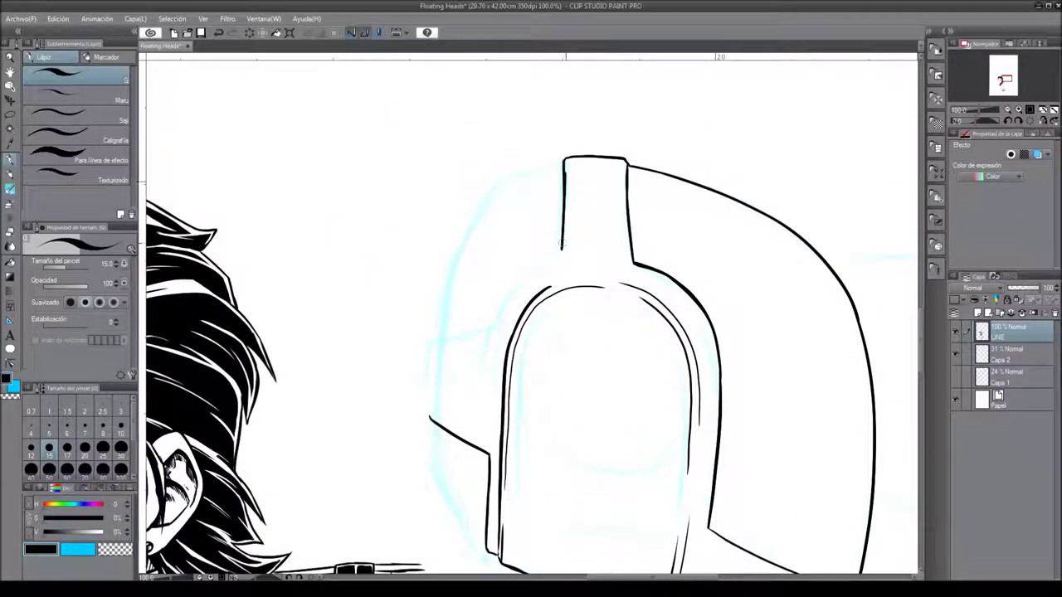
{"action": "mouse_move", "coordinate": [540, 265]}
{"action": "left_mouse_down"}
{"action": "mouse_move", "coordinate": [498, 326]}
{"action": "mouse_move", "coordinate": [433, 340]}
{"action": "left_mouse_up"}
{"action": "mouse_move", "coordinate": [429, 419]}
{"action": "left_mouse_down"}
{"action": "mouse_move", "coordinate": [431, 341]}
{"action": "mouse_move", "coordinate": [451, 264]}
{"action": "mouse_move", "coordinate": [563, 164]}
{"action": "left_mouse_up"}
{"action": "left_click_drag", "start_coordinate": [483, 536], "coordinate": [409, 335]}
Ink the smaller arched recess inside the front helmet's ear piece.
{"action": "mouse_move", "coordinate": [516, 233]}
{"action": "left_mouse_down"}
{"action": "mouse_move", "coordinate": [638, 286]}
{"action": "mouse_move", "coordinate": [618, 438]}
{"action": "mouse_move", "coordinate": [498, 419]}
{"action": "left_mouse_up"}
{"action": "left_click_drag", "start_coordinate": [516, 235], "coordinate": [494, 346]}
{"action": "key", "text": "ctrl+z"}
{"action": "left_click_drag", "start_coordinate": [508, 275], "coordinate": [501, 408]}
{"action": "mouse_move", "coordinate": [515, 305]}
{"action": "left_mouse_down"}
{"action": "mouse_move", "coordinate": [495, 351]}
{"action": "mouse_move", "coordinate": [498, 308]}
{"action": "left_mouse_up"}
{"action": "key", "text": "ctrl+z"}
Draw a clean circle in the upper part of the arched recess.
{"action": "key", "text": "u"}
{"action": "key", "text": "u"}
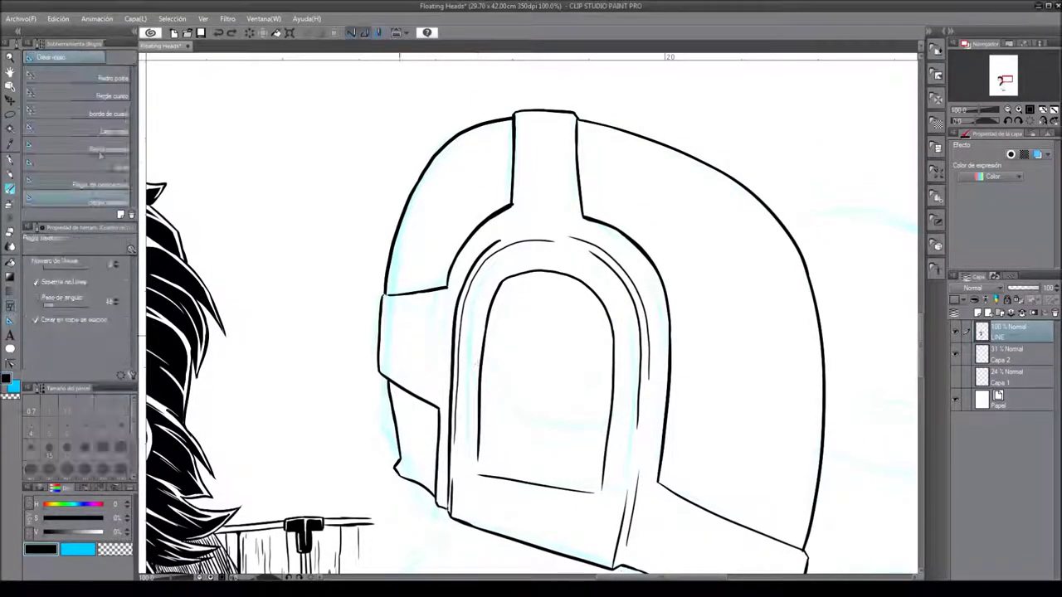
{"action": "mouse_move", "coordinate": [545, 341]}
{"action": "left_mouse_down"}
{"action": "mouse_move", "coordinate": [518, 393]}
{"action": "mouse_move", "coordinate": [508, 291]}
{"action": "mouse_move", "coordinate": [580, 292]}
{"action": "mouse_move", "coordinate": [515, 394]}
{"action": "left_mouse_up"}
{"action": "key", "text": "p"}
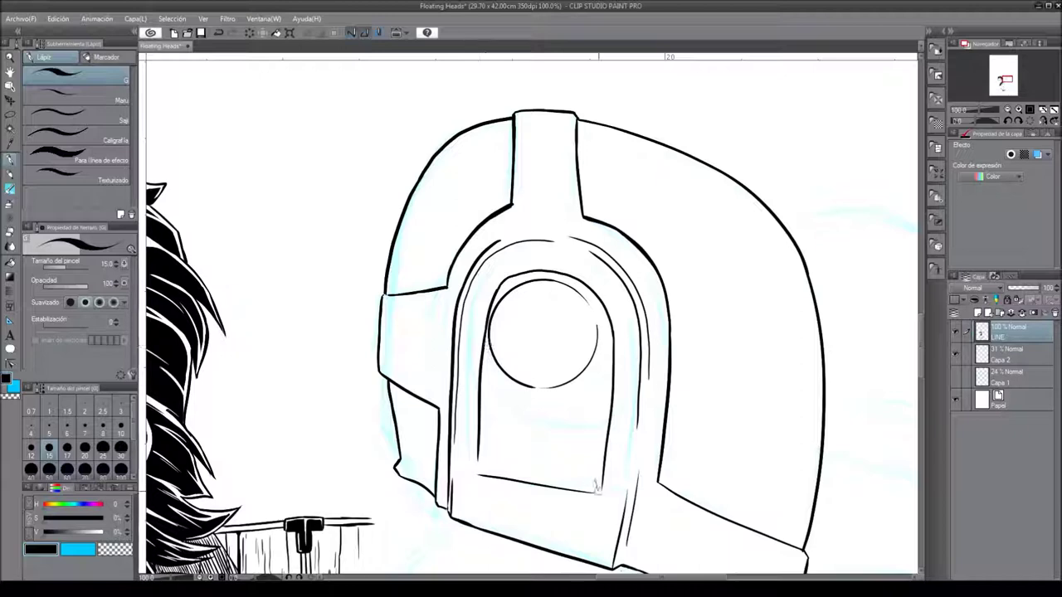
Add thin bevel lines inside the arched recess and short accent curves beneath the circle.
{"action": "left_click_drag", "start_coordinate": [596, 462], "coordinate": [598, 316]}
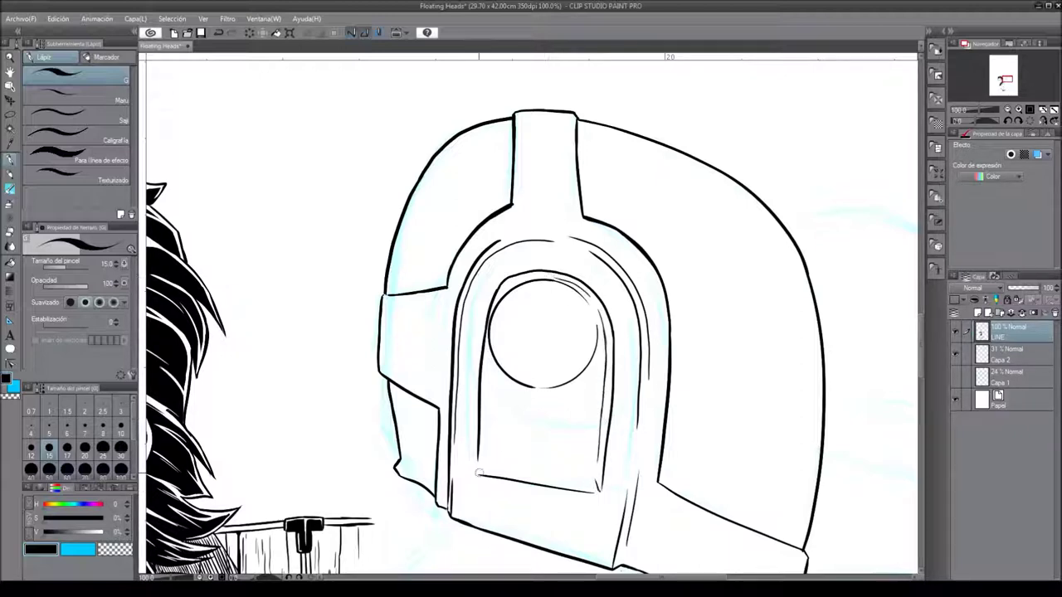
{"action": "left_click_drag", "start_coordinate": [487, 463], "coordinate": [490, 426]}
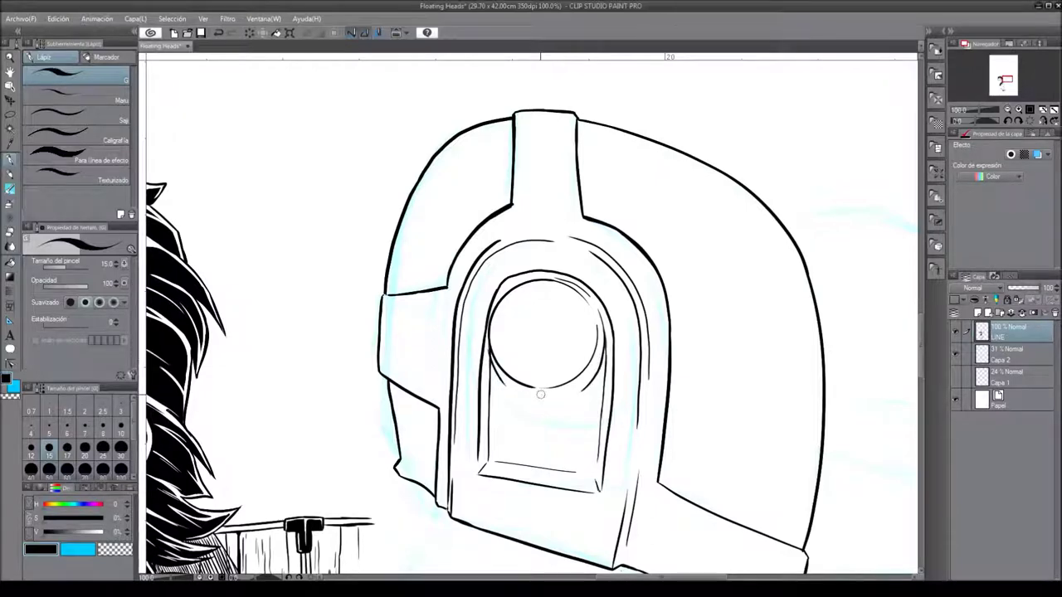
{"action": "left_click_drag", "start_coordinate": [536, 397], "coordinate": [562, 392]}
Ink the nape line, the zipper with its pull tab and the collar edges beneath the front helmet.
{"action": "left_click_drag", "start_coordinate": [460, 411], "coordinate": [431, 225]}
{"action": "left_click_drag", "start_coordinate": [402, 363], "coordinate": [531, 317]}
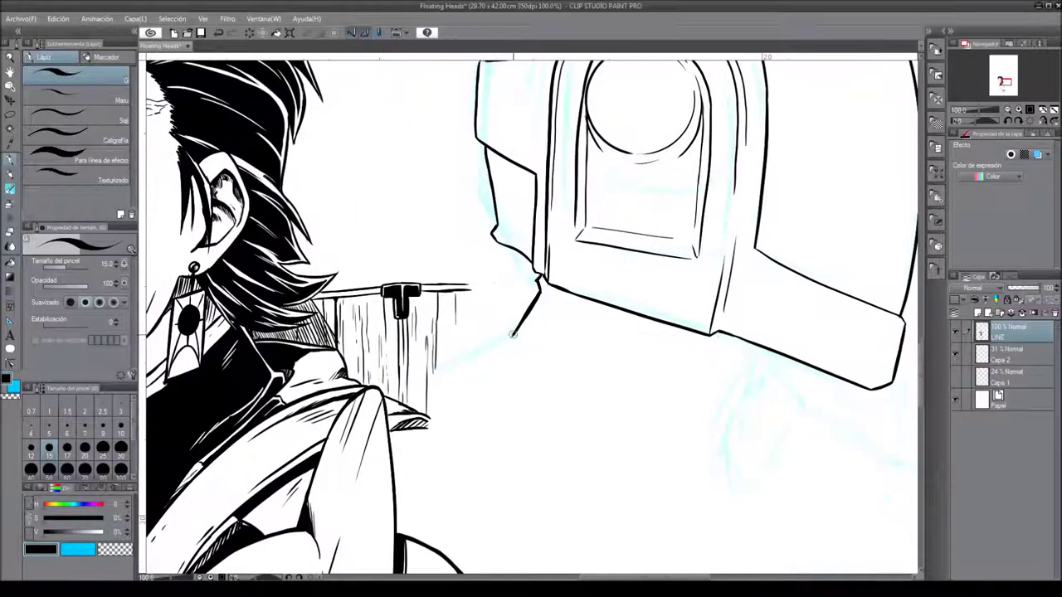
{"action": "left_click_drag", "start_coordinate": [764, 373], "coordinate": [603, 315]}
{"action": "mouse_move", "coordinate": [605, 363]}
{"action": "left_mouse_down"}
{"action": "mouse_move", "coordinate": [592, 328]}
{"action": "mouse_move", "coordinate": [604, 322]}
{"action": "mouse_move", "coordinate": [589, 319]}
{"action": "mouse_move", "coordinate": [563, 428]}
{"action": "left_mouse_up"}
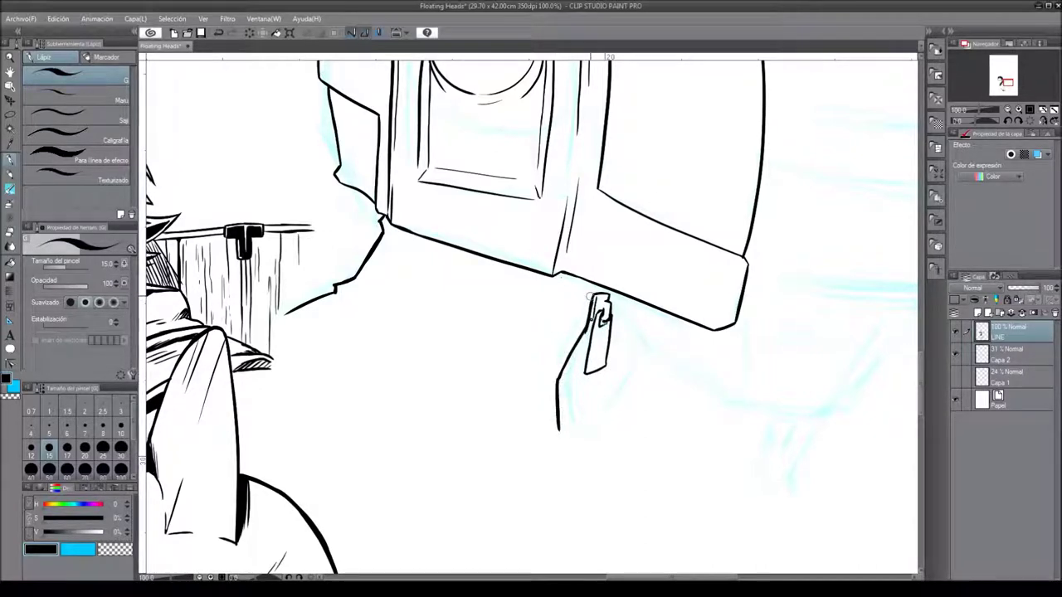
{"action": "left_click_drag", "start_coordinate": [571, 372], "coordinate": [601, 445]}
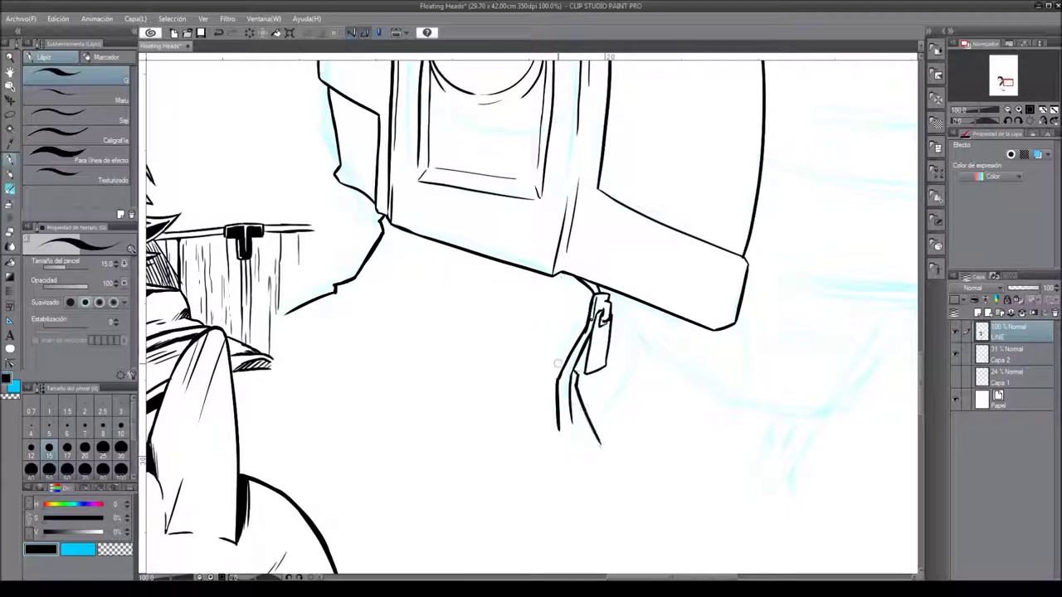
Ink the rounded dome outline of the second helmet behind the first one.
{"action": "scroll", "coordinate": [580, 373], "scroll_direction": "down", "scroll_amount": 2}
{"action": "left_click_drag", "start_coordinate": [415, 249], "coordinate": [464, 332]}
{"action": "left_click_drag", "start_coordinate": [609, 386], "coordinate": [854, 361]}
{"action": "scroll", "coordinate": [494, 348], "scroll_direction": "up", "scroll_amount": 2}
{"action": "left_click_drag", "start_coordinate": [630, 350], "coordinate": [473, 161]}
{"action": "scroll", "coordinate": [406, 177], "scroll_direction": "down", "scroll_amount": 1}
Ink the curved brim and the visor band edges across the second helmet.
{"action": "left_click_drag", "start_coordinate": [690, 317], "coordinate": [592, 328]}
{"action": "scroll", "coordinate": [593, 328], "scroll_direction": "down", "scroll_amount": 1}
{"action": "left_click_drag", "start_coordinate": [826, 444], "coordinate": [735, 448]}
{"action": "left_click_drag", "start_coordinate": [723, 448], "coordinate": [622, 431]}
{"action": "mouse_move", "coordinate": [883, 492]}
{"action": "left_mouse_down"}
{"action": "mouse_move", "coordinate": [719, 291]}
{"action": "mouse_move", "coordinate": [675, 382]}
{"action": "left_mouse_up"}
Ink the second helmet's tapered chin guard below the visor and outline its narrow mouth slot.
{"action": "mouse_move", "coordinate": [440, 387]}
{"action": "left_mouse_down"}
{"action": "mouse_move", "coordinate": [668, 400]}
{"action": "mouse_move", "coordinate": [470, 417]}
{"action": "left_mouse_up"}
{"action": "left_click_drag", "start_coordinate": [592, 432], "coordinate": [563, 496]}
{"action": "left_click_drag", "start_coordinate": [540, 533], "coordinate": [459, 534]}
{"action": "mouse_move", "coordinate": [448, 493]}
{"action": "left_mouse_down"}
{"action": "mouse_move", "coordinate": [459, 533]}
{"action": "mouse_move", "coordinate": [335, 426]}
{"action": "left_mouse_up"}
{"action": "key", "text": "ctrl+z"}
{"action": "mouse_move", "coordinate": [542, 531]}
{"action": "left_mouse_down"}
{"action": "mouse_move", "coordinate": [598, 445]}
{"action": "mouse_move", "coordinate": [581, 466]}
{"action": "left_mouse_up"}
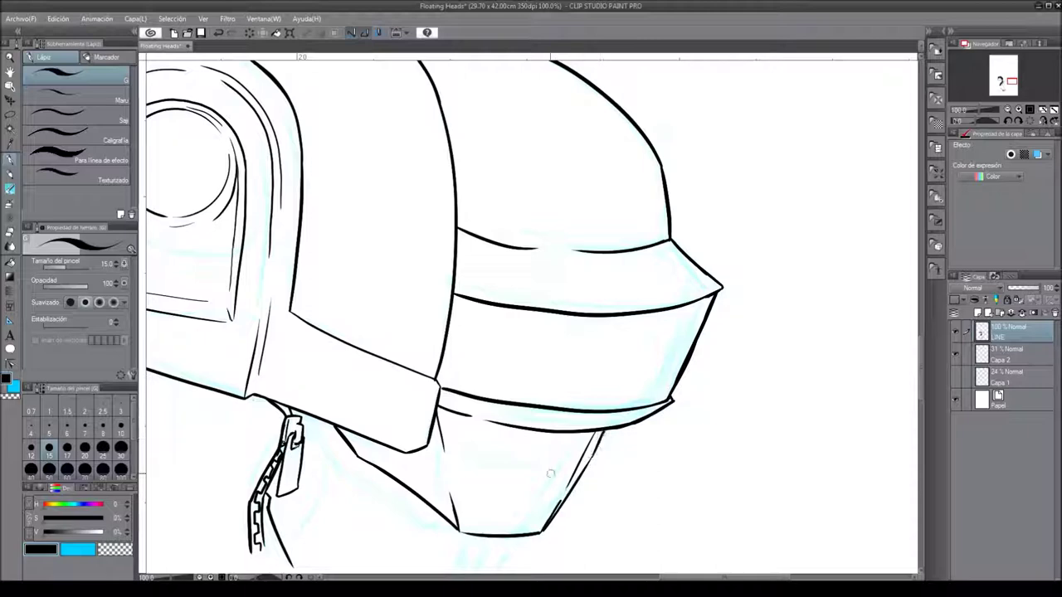
{"action": "mouse_move", "coordinate": [478, 461]}
{"action": "left_mouse_down"}
{"action": "mouse_move", "coordinate": [562, 466]}
{"action": "mouse_move", "coordinate": [481, 472]}
{"action": "left_mouse_up"}
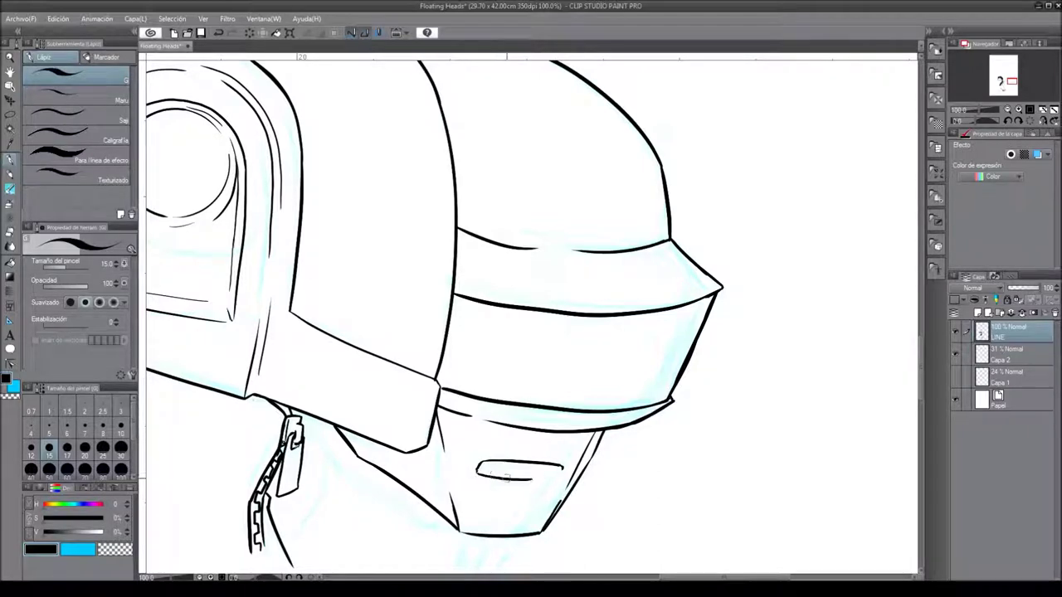
Ink the zipper pull and collar lines under the second helmet's chin and the missing neck edge beside the first zipper.
{"action": "mouse_move", "coordinate": [485, 551]}
{"action": "left_mouse_down"}
{"action": "mouse_move", "coordinate": [518, 444]}
{"action": "mouse_move", "coordinate": [543, 419]}
{"action": "mouse_move", "coordinate": [529, 462]}
{"action": "left_mouse_up"}
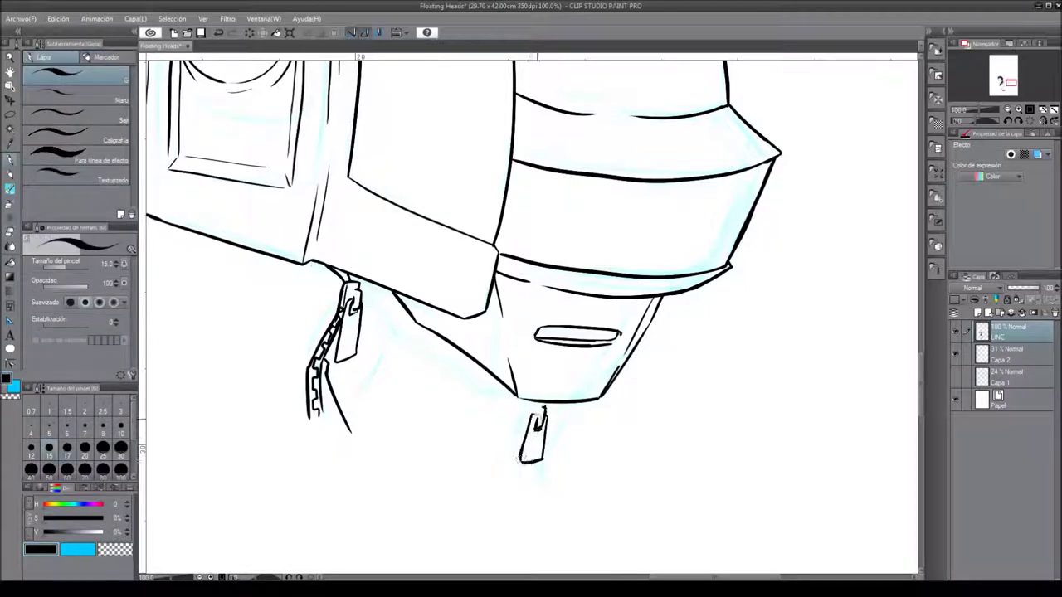
{"action": "mouse_move", "coordinate": [398, 320]}
{"action": "left_mouse_down"}
{"action": "mouse_move", "coordinate": [367, 389]}
{"action": "mouse_move", "coordinate": [341, 401]}
{"action": "left_mouse_up"}
{"action": "left_click_drag", "start_coordinate": [524, 402], "coordinate": [512, 459]}
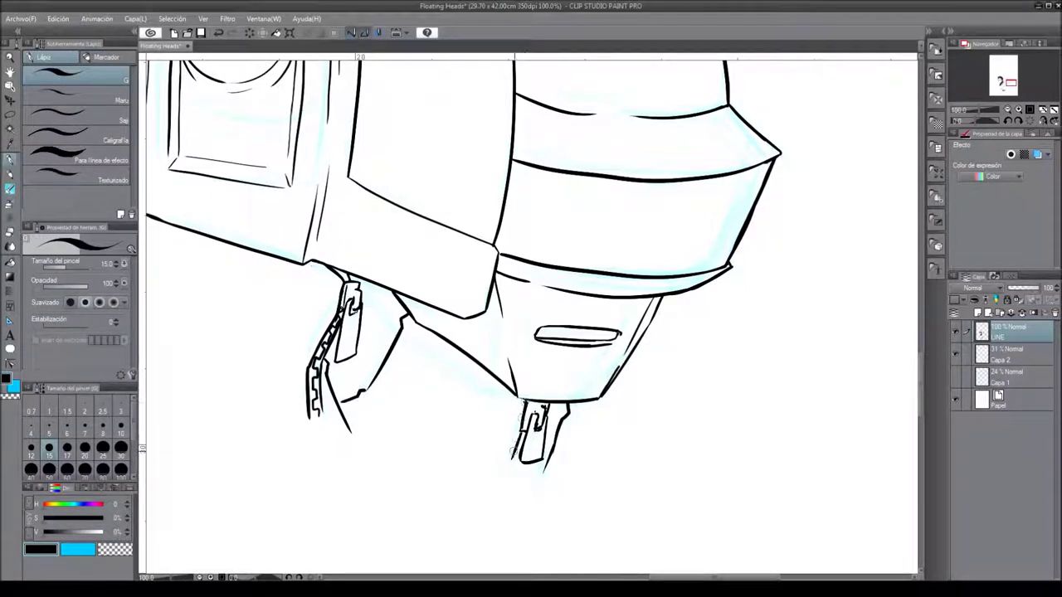
Hide the Capa 2 sketch layer and fill the second helmet's mouth slot with black.
{"action": "left_click", "coordinate": [956, 356]}
{"action": "key", "text": "g"}
{"action": "left_click", "coordinate": [564, 333]}
{"action": "key", "text": "p"}
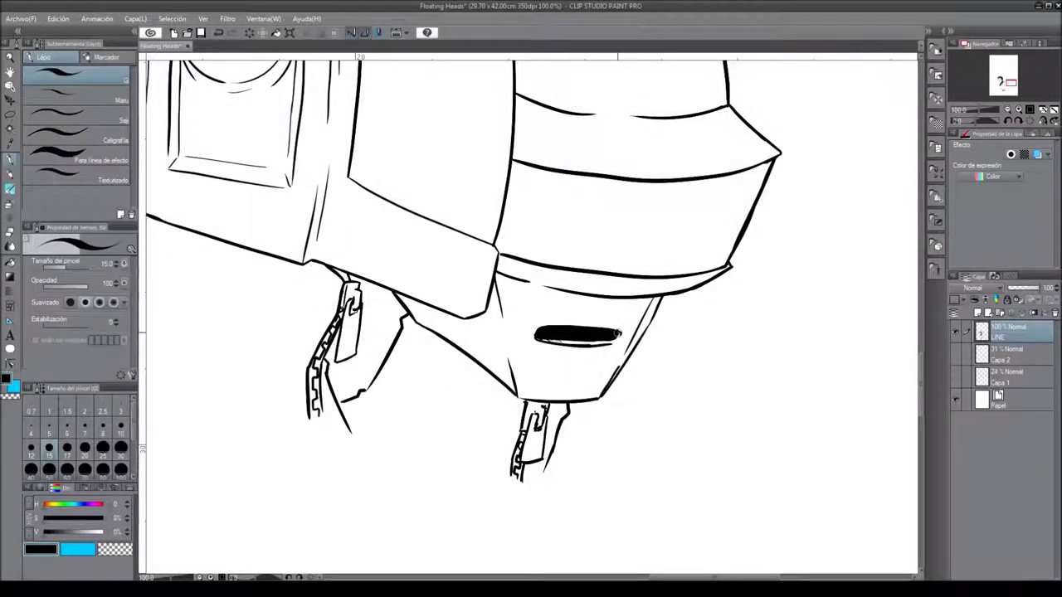
Outline the long curved highlight shapes on the front helmet's visor, undoing the strokes that miss.
{"action": "scroll", "coordinate": [617, 334], "scroll_direction": "up", "scroll_amount": 5}
{"action": "mouse_move", "coordinate": [602, 400]}
{"action": "left_mouse_down"}
{"action": "mouse_move", "coordinate": [452, 183]}
{"action": "mouse_move", "coordinate": [419, 169]}
{"action": "left_mouse_up"}
{"action": "left_click_drag", "start_coordinate": [574, 211], "coordinate": [395, 123]}
{"action": "left_click_drag", "start_coordinate": [516, 172], "coordinate": [574, 213]}
{"action": "key", "text": "ctrl+z"}
{"action": "left_click_drag", "start_coordinate": [499, 166], "coordinate": [396, 126]}
{"action": "left_click_drag", "start_coordinate": [449, 146], "coordinate": [403, 131]}
{"action": "mouse_move", "coordinate": [502, 480]}
{"action": "left_mouse_down"}
{"action": "mouse_move", "coordinate": [496, 431]}
{"action": "mouse_move", "coordinate": [539, 342]}
{"action": "mouse_move", "coordinate": [538, 498]}
{"action": "left_mouse_up"}
{"action": "key", "text": "ctrl+z"}
{"action": "key", "text": "ctrl+z"}
Close off the dark reflection band on the front visor, fill it with black and hatch the highlight's ends.
{"action": "mouse_move", "coordinate": [415, 219]}
{"action": "left_mouse_down"}
{"action": "mouse_move", "coordinate": [549, 328]}
{"action": "mouse_move", "coordinate": [541, 517]}
{"action": "left_mouse_up"}
{"action": "key", "text": "p"}
{"action": "left_click", "coordinate": [543, 302]}
{"action": "key", "text": "p"}
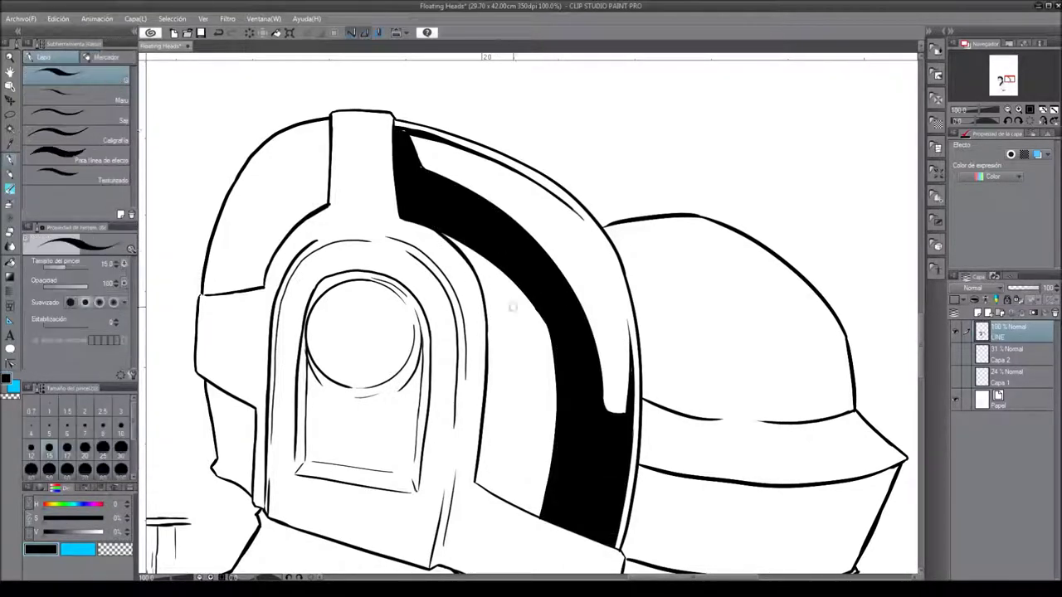
{"action": "left_click_drag", "start_coordinate": [617, 407], "coordinate": [606, 397]}
{"action": "key", "text": "e"}
Select the remaining white area beside the visor's black band and shade it with a textured decoration brush, leaving a stippled highlight.
{"action": "key", "text": "w"}
{"action": "left_click", "coordinate": [515, 356]}
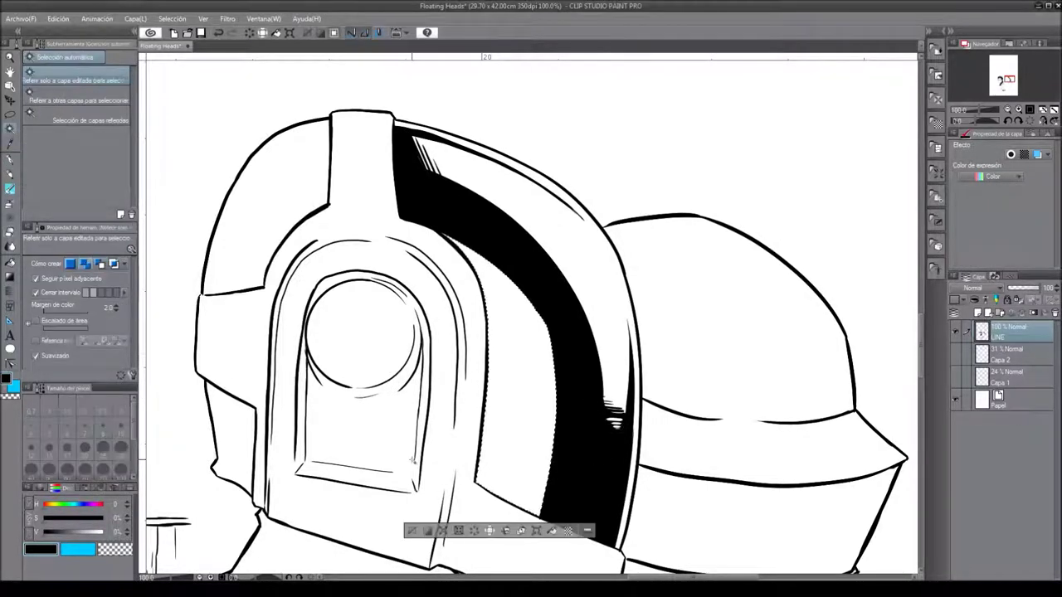
{"action": "key", "text": "m"}
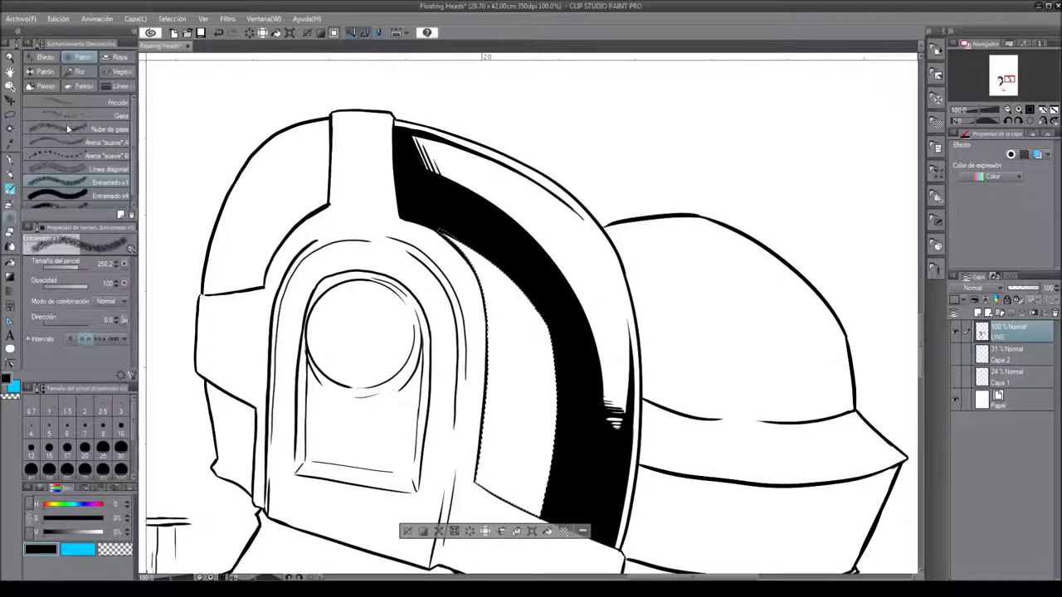
{"action": "left_click", "coordinate": [75, 115]}
{"action": "mouse_move", "coordinate": [460, 245]}
{"action": "left_mouse_down"}
{"action": "mouse_move", "coordinate": [514, 464]}
{"action": "mouse_move", "coordinate": [465, 249]}
{"action": "mouse_move", "coordinate": [539, 489]}
{"action": "mouse_move", "coordinate": [489, 274]}
{"action": "mouse_move", "coordinate": [531, 497]}
{"action": "mouse_move", "coordinate": [489, 298]}
{"action": "left_mouse_up"}
{"action": "mouse_move", "coordinate": [432, 197]}
{"action": "left_mouse_down"}
{"action": "mouse_move", "coordinate": [510, 477]}
{"action": "mouse_move", "coordinate": [531, 506]}
{"action": "mouse_move", "coordinate": [572, 464]}
{"action": "mouse_move", "coordinate": [533, 289]}
{"action": "mouse_move", "coordinate": [505, 481]}
{"action": "mouse_move", "coordinate": [531, 473]}
{"action": "left_mouse_up"}
{"action": "key", "text": "ctrl+z"}
{"action": "mouse_move", "coordinate": [572, 423]}
{"action": "left_mouse_down"}
{"action": "mouse_move", "coordinate": [531, 464]}
{"action": "mouse_move", "coordinate": [481, 415]}
{"action": "mouse_move", "coordinate": [498, 299]}
{"action": "left_mouse_up"}
{"action": "scroll", "coordinate": [462, 403], "scroll_direction": "down", "scroll_amount": 2}
{"action": "key", "text": "e"}
{"action": "scroll", "coordinate": [462, 403], "scroll_direction": "up", "scroll_amount": 2}
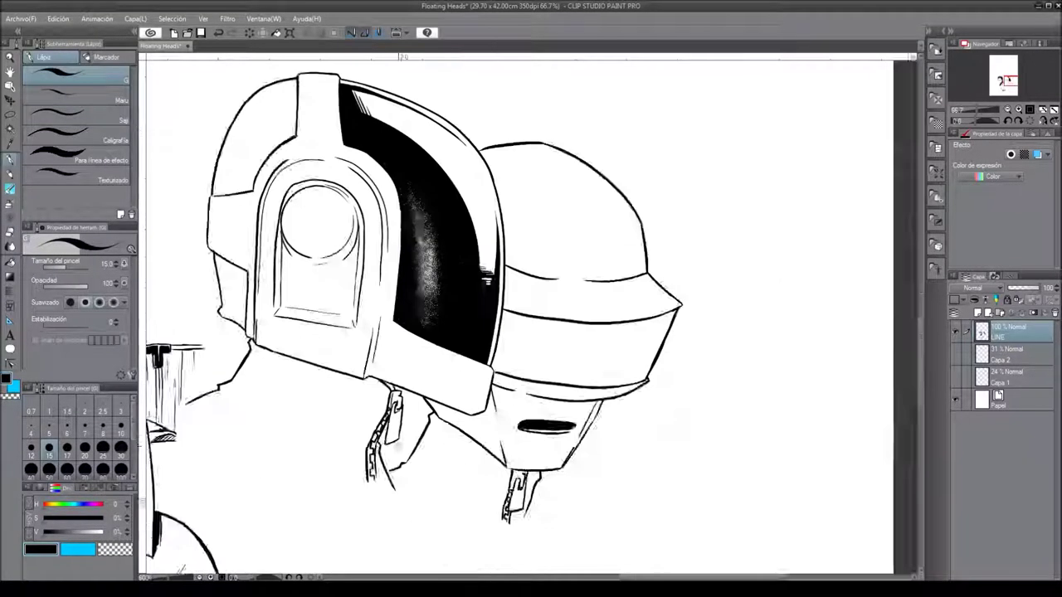
Ink thin parallel edge lines along the visor's lower rim and around the ear piece's arch with the G pen.
{"action": "key", "text": "p"}
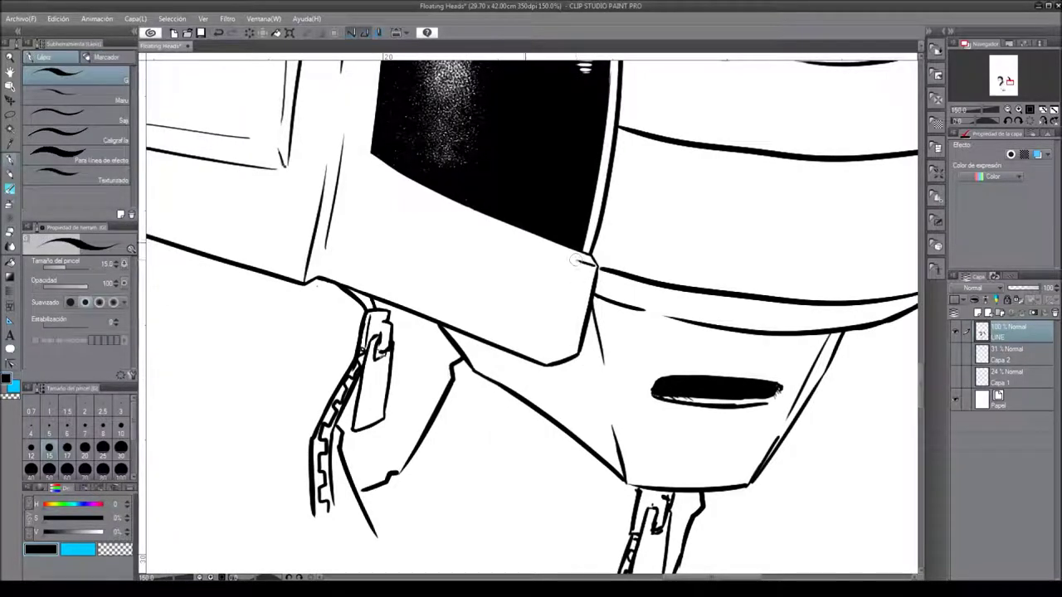
{"action": "left_click_drag", "start_coordinate": [467, 203], "coordinate": [689, 390]}
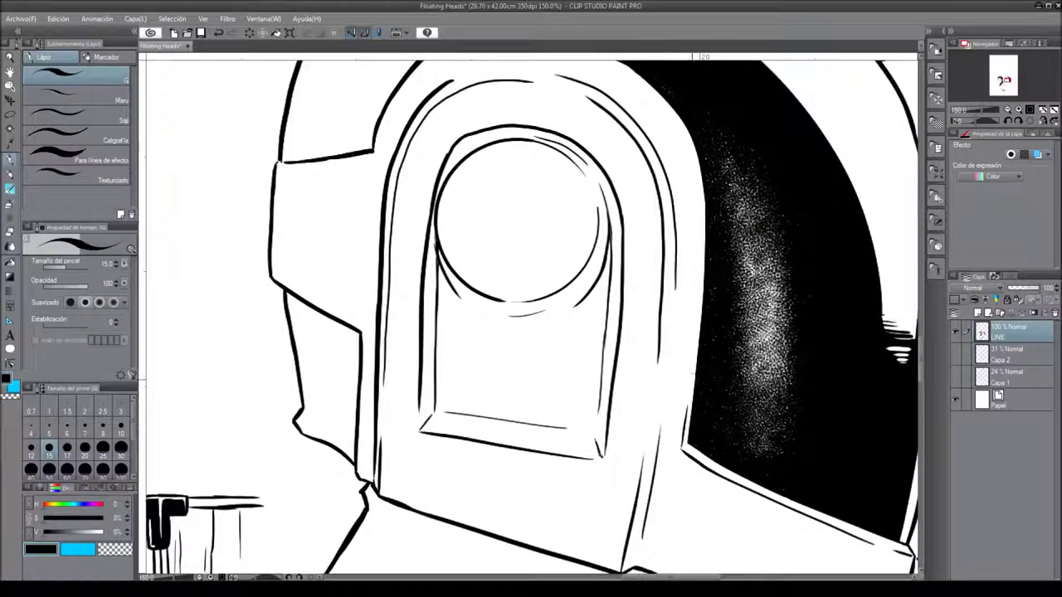
{"action": "left_click_drag", "start_coordinate": [698, 224], "coordinate": [635, 356]}
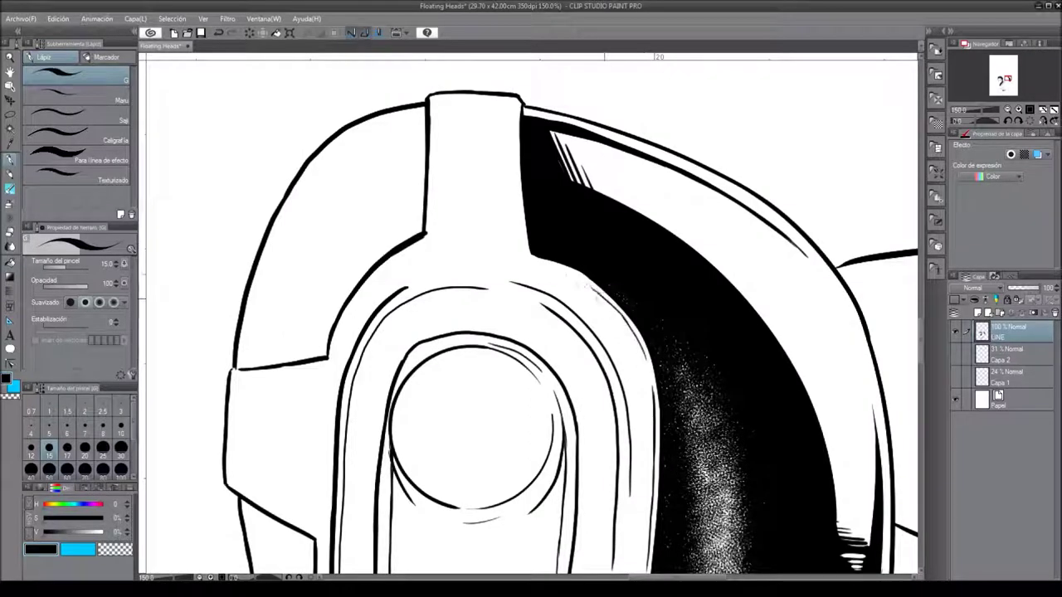
{"action": "left_click_drag", "start_coordinate": [554, 266], "coordinate": [616, 311]}
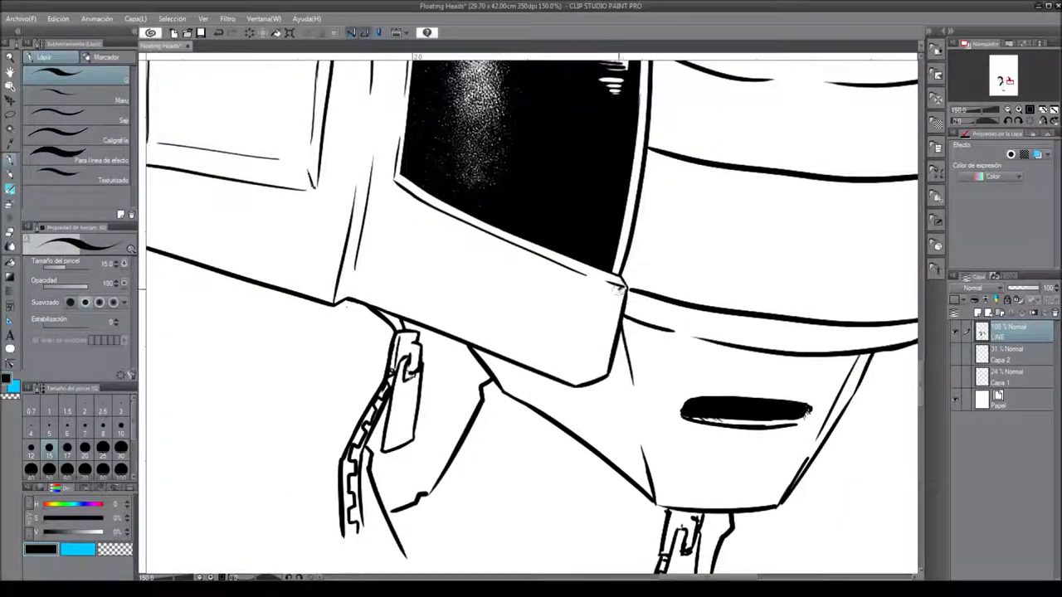
Draw an inner border along the end and bottom of the front helmet's lower band and block in its black reflections.
{"action": "left_click_drag", "start_coordinate": [619, 287], "coordinate": [600, 363]}
{"action": "mouse_move", "coordinate": [621, 286]}
{"action": "left_mouse_down"}
{"action": "mouse_move", "coordinate": [591, 369]}
{"action": "mouse_move", "coordinate": [540, 380]}
{"action": "mouse_move", "coordinate": [531, 353]}
{"action": "mouse_move", "coordinate": [362, 275]}
{"action": "mouse_move", "coordinate": [494, 361]}
{"action": "left_mouse_up"}
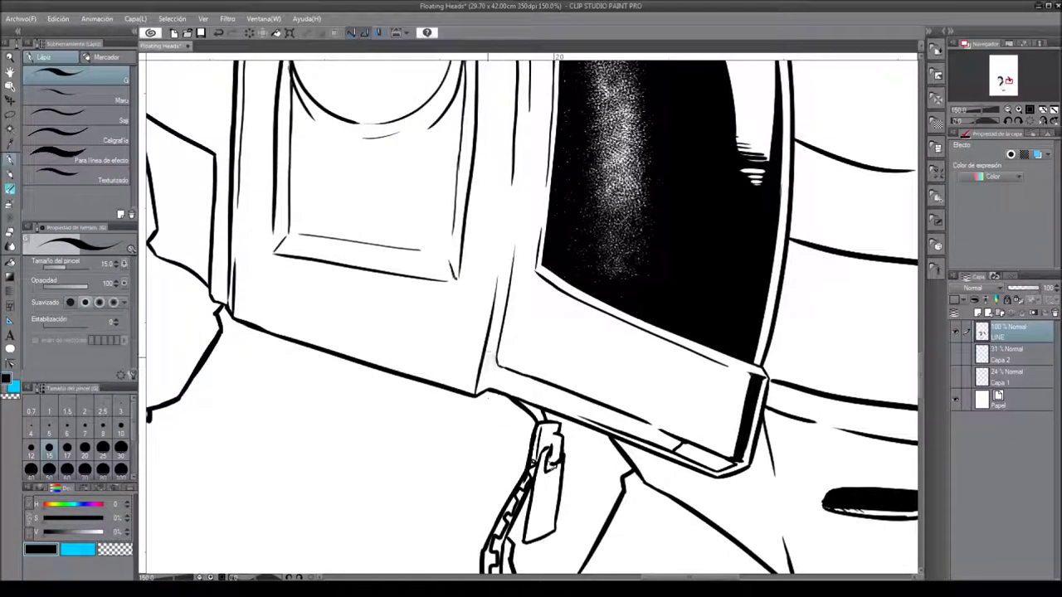
{"action": "left_click_drag", "start_coordinate": [606, 408], "coordinate": [611, 426]}
{"action": "left_click_drag", "start_coordinate": [574, 396], "coordinate": [579, 419]}
{"action": "key", "text": "ctrl+z"}
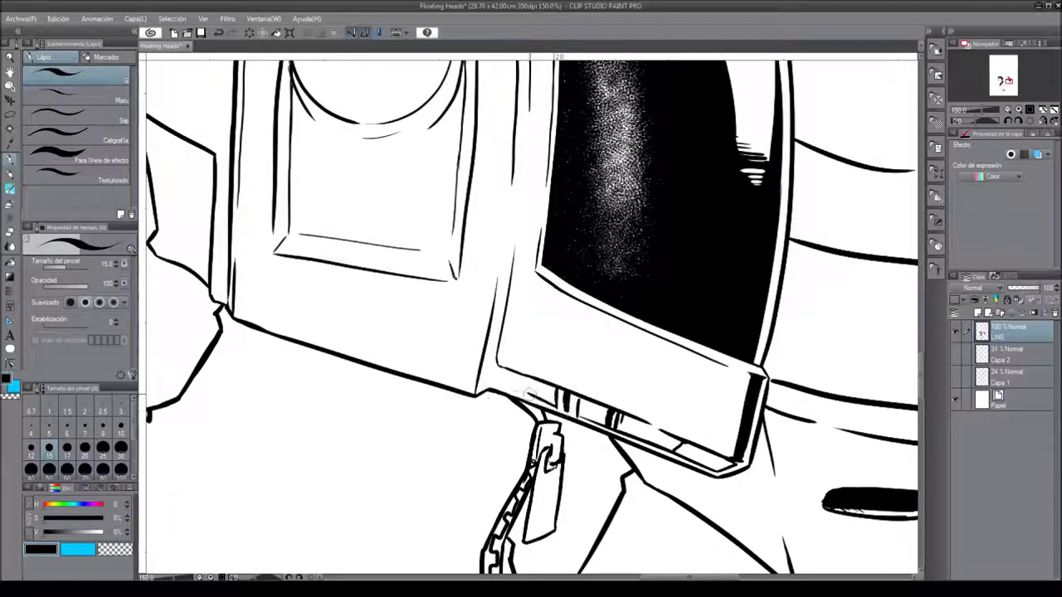
{"action": "left_click_drag", "start_coordinate": [496, 370], "coordinate": [608, 420]}
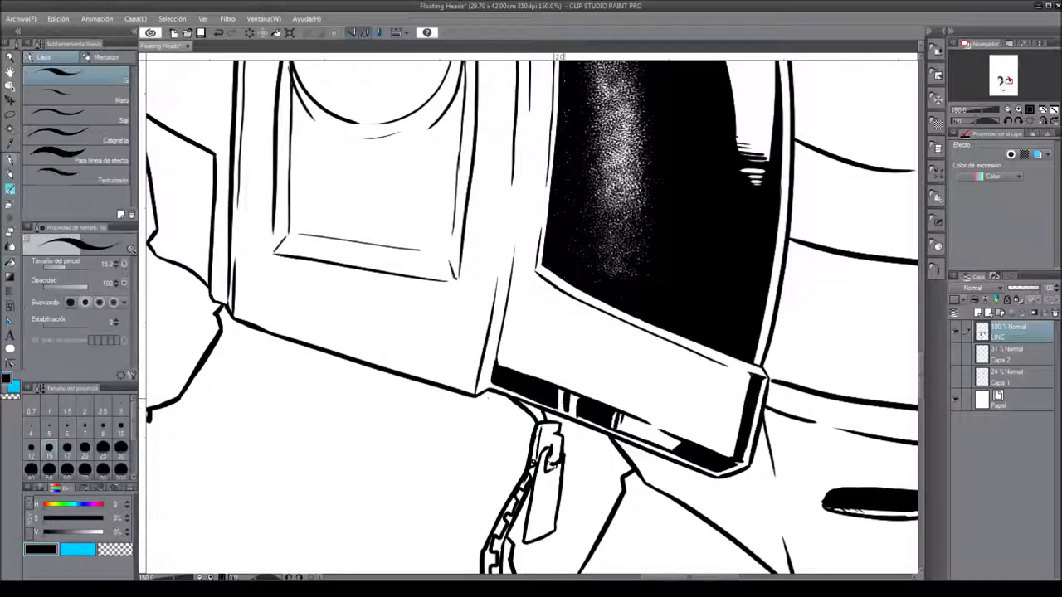
Divide the front helmet's lower band with cross lines and fill the reflection strip near the ear piece with black.
{"action": "left_click_drag", "start_coordinate": [565, 355], "coordinate": [488, 358]}
{"action": "left_click_drag", "start_coordinate": [655, 382], "coordinate": [659, 456]}
{"action": "mouse_move", "coordinate": [552, 423]}
{"action": "left_mouse_down"}
{"action": "mouse_move", "coordinate": [564, 337]}
{"action": "mouse_move", "coordinate": [549, 417]}
{"action": "left_mouse_up"}
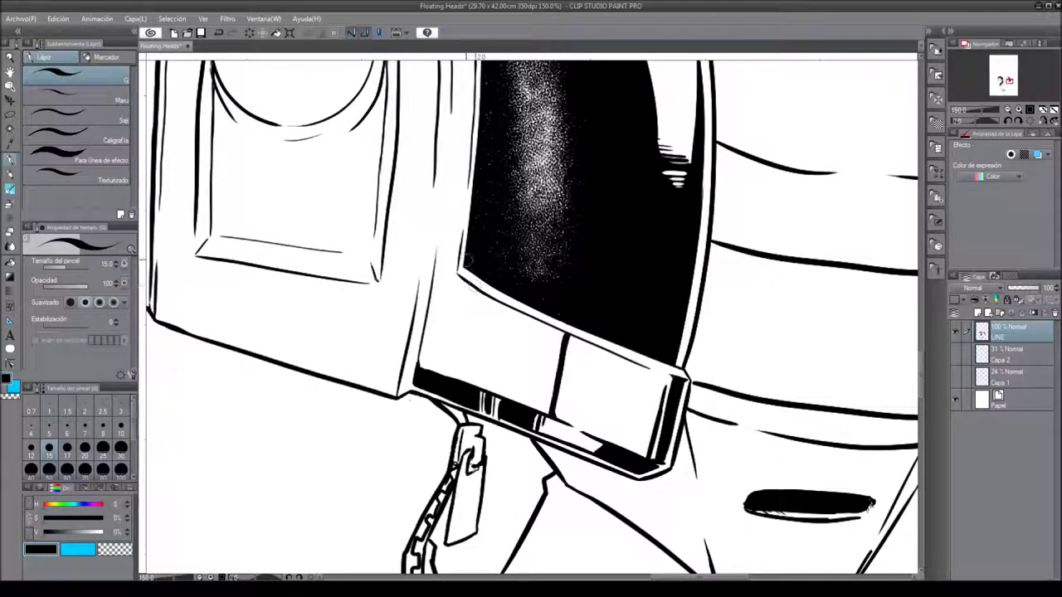
{"action": "left_click_drag", "start_coordinate": [506, 307], "coordinate": [490, 386]}
{"action": "left_click_drag", "start_coordinate": [465, 283], "coordinate": [448, 374]}
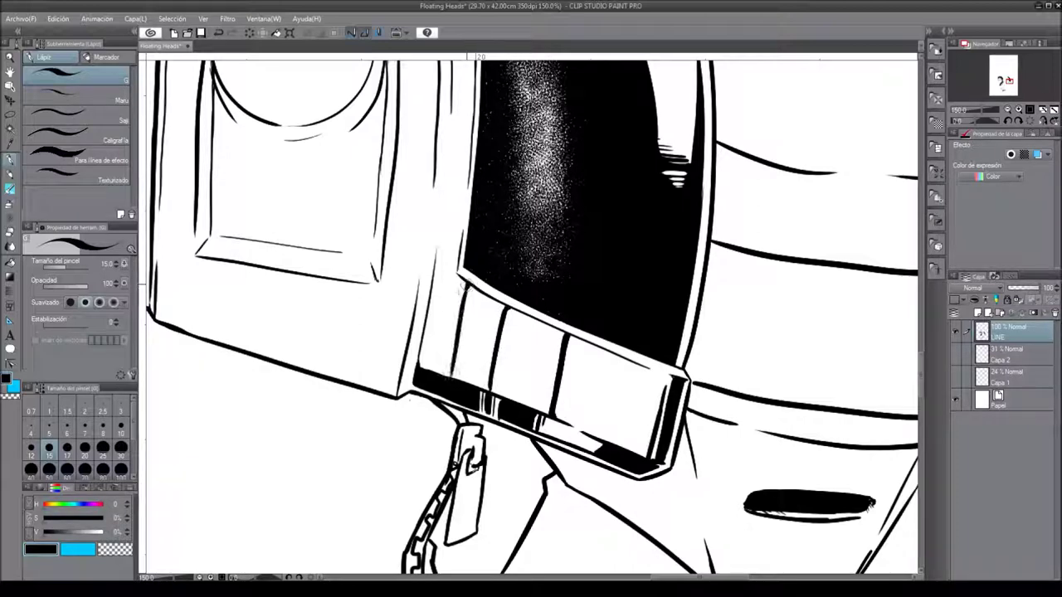
{"action": "left_click_drag", "start_coordinate": [458, 274], "coordinate": [444, 373]}
{"action": "left_click_drag", "start_coordinate": [379, 246], "coordinate": [417, 263]}
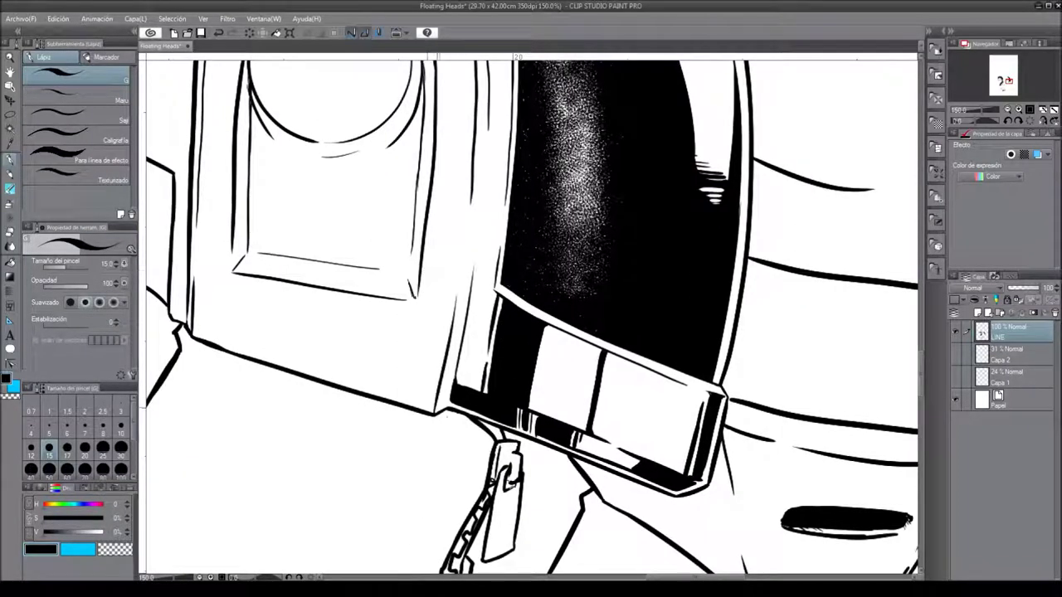
{"action": "left_click_drag", "start_coordinate": [478, 280], "coordinate": [520, 432]}
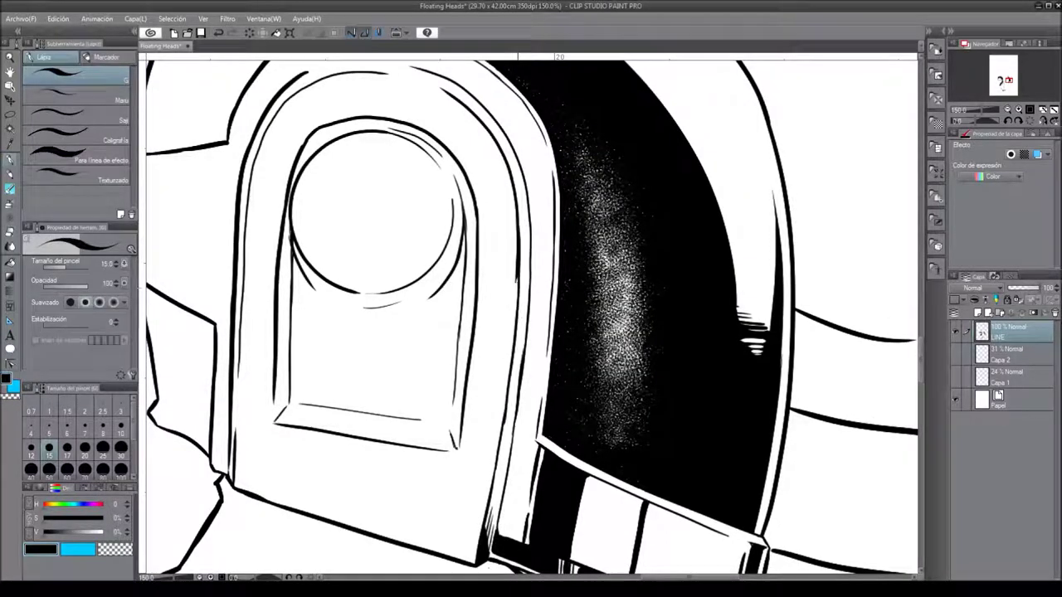
Ink inner edge lines and a narrow black reflection on the front helmet's vertical strut above the ear piece.
{"action": "mouse_move", "coordinate": [506, 290]}
{"action": "left_mouse_down"}
{"action": "mouse_move", "coordinate": [586, 477]}
{"action": "mouse_move", "coordinate": [579, 486]}
{"action": "left_mouse_up"}
{"action": "mouse_move", "coordinate": [535, 221]}
{"action": "left_mouse_down"}
{"action": "mouse_move", "coordinate": [541, 355]}
{"action": "mouse_move", "coordinate": [535, 274]}
{"action": "mouse_move", "coordinate": [591, 255]}
{"action": "left_mouse_up"}
{"action": "left_click_drag", "start_coordinate": [591, 176], "coordinate": [582, 318]}
{"action": "left_click_drag", "start_coordinate": [591, 265], "coordinate": [593, 348]}
{"action": "left_click_drag", "start_coordinate": [580, 307], "coordinate": [579, 347]}
{"action": "left_click_drag", "start_coordinate": [405, 344], "coordinate": [488, 294]}
{"action": "left_click_drag", "start_coordinate": [580, 286], "coordinate": [523, 344]}
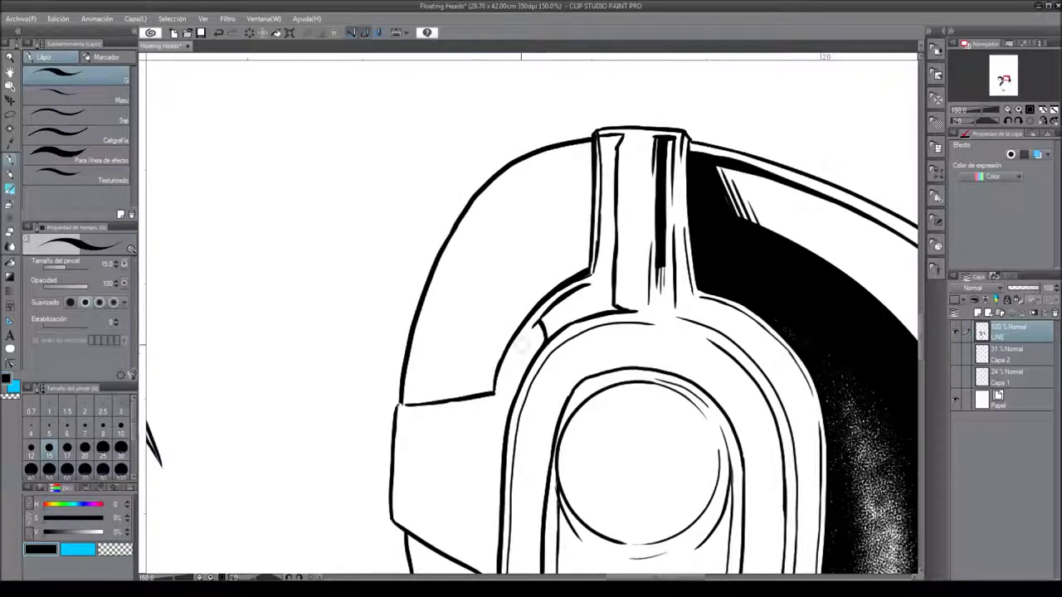
Block in solid black on the dome panel behind the strut and on the curved strip hugging the ear piece.
{"action": "left_click_drag", "start_coordinate": [584, 282], "coordinate": [539, 319]}
{"action": "mouse_move", "coordinate": [547, 178]}
{"action": "left_mouse_down"}
{"action": "mouse_move", "coordinate": [522, 369]}
{"action": "mouse_move", "coordinate": [467, 433]}
{"action": "left_mouse_up"}
{"action": "left_click_drag", "start_coordinate": [363, 466], "coordinate": [556, 321]}
{"action": "left_click_drag", "start_coordinate": [622, 357], "coordinate": [530, 362]}
{"action": "left_click_drag", "start_coordinate": [581, 249], "coordinate": [531, 345]}
{"action": "mouse_move", "coordinate": [660, 196]}
{"action": "left_mouse_down"}
{"action": "mouse_move", "coordinate": [591, 236]}
{"action": "mouse_move", "coordinate": [626, 340]}
{"action": "mouse_move", "coordinate": [594, 373]}
{"action": "mouse_move", "coordinate": [568, 433]}
{"action": "mouse_move", "coordinate": [496, 444]}
{"action": "left_mouse_up"}
Draw a small round bolt on the dome's rear panel and add black wedge reflections beneath it and along the panel's lower border.
{"action": "mouse_move", "coordinate": [569, 423]}
{"action": "left_mouse_down"}
{"action": "mouse_move", "coordinate": [489, 438]}
{"action": "mouse_move", "coordinate": [494, 403]}
{"action": "left_mouse_up"}
{"action": "left_click", "coordinate": [648, 207]}
{"action": "left_click_drag", "start_coordinate": [598, 232], "coordinate": [574, 249]}
{"action": "left_click_drag", "start_coordinate": [587, 366], "coordinate": [548, 324]}
{"action": "mouse_move", "coordinate": [526, 310]}
{"action": "left_mouse_down"}
{"action": "mouse_move", "coordinate": [537, 328]}
{"action": "mouse_move", "coordinate": [557, 298]}
{"action": "left_mouse_up"}
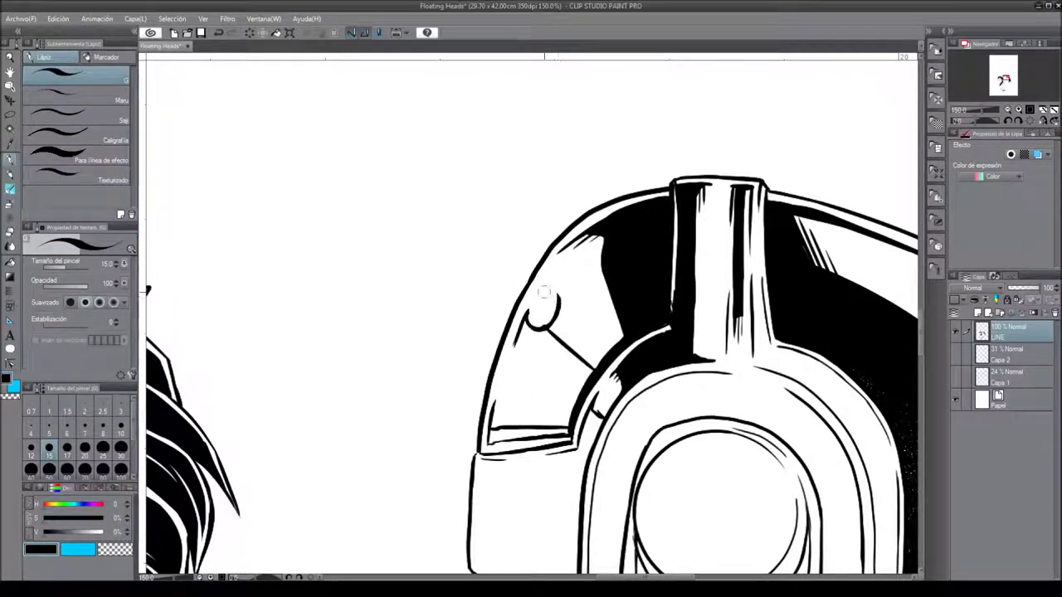
{"action": "mouse_move", "coordinate": [582, 383]}
{"action": "left_mouse_down"}
{"action": "mouse_move", "coordinate": [518, 344]}
{"action": "mouse_move", "coordinate": [516, 382]}
{"action": "mouse_move", "coordinate": [522, 328]}
{"action": "mouse_move", "coordinate": [501, 332]}
{"action": "left_mouse_up"}
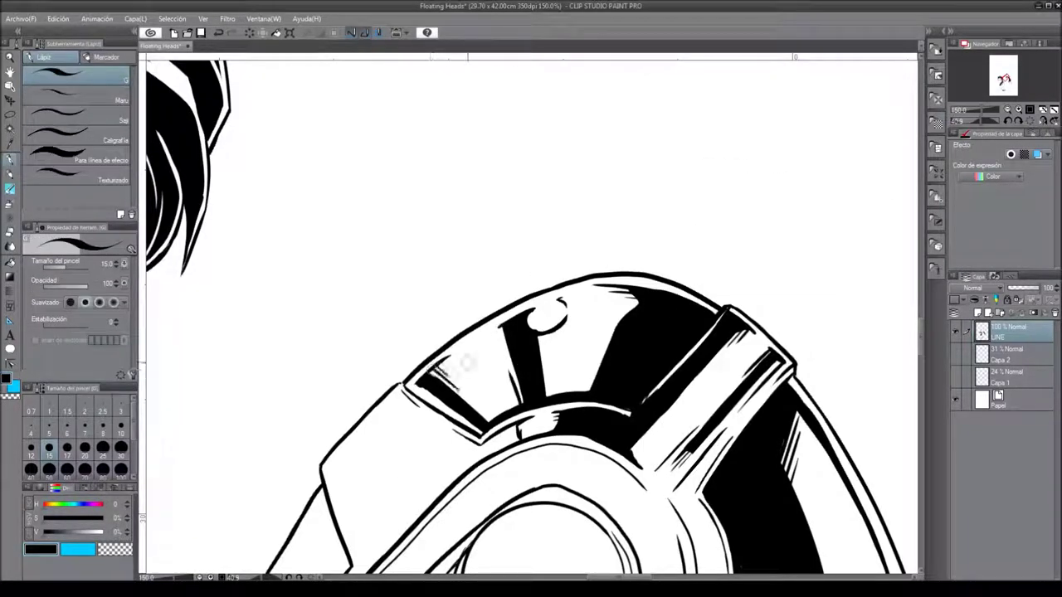
{"action": "key", "text": "ctrl+@"}
Outline the inner edges of the front helmet's middle back panel and fill black reflections along both of its sides.
{"action": "left_click_drag", "start_coordinate": [498, 393], "coordinate": [550, 242]}
{"action": "mouse_move", "coordinate": [635, 291]}
{"action": "left_mouse_down"}
{"action": "mouse_move", "coordinate": [536, 305]}
{"action": "mouse_move", "coordinate": [615, 305]}
{"action": "mouse_move", "coordinate": [596, 304]}
{"action": "mouse_move", "coordinate": [537, 405]}
{"action": "left_mouse_up"}
{"action": "left_click_drag", "start_coordinate": [552, 317], "coordinate": [554, 418]}
{"action": "mouse_move", "coordinate": [610, 307]}
{"action": "left_mouse_down"}
{"action": "mouse_move", "coordinate": [605, 448]}
{"action": "mouse_move", "coordinate": [442, 366]}
{"action": "left_mouse_up"}
{"action": "left_click_drag", "start_coordinate": [386, 330], "coordinate": [410, 375]}
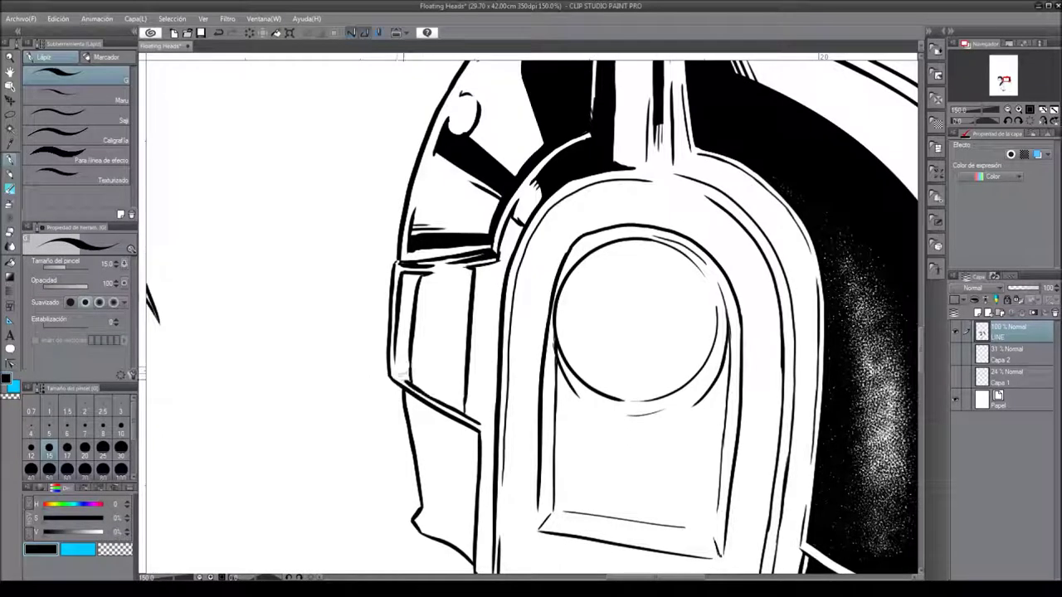
{"action": "left_click_drag", "start_coordinate": [406, 274], "coordinate": [410, 377]}
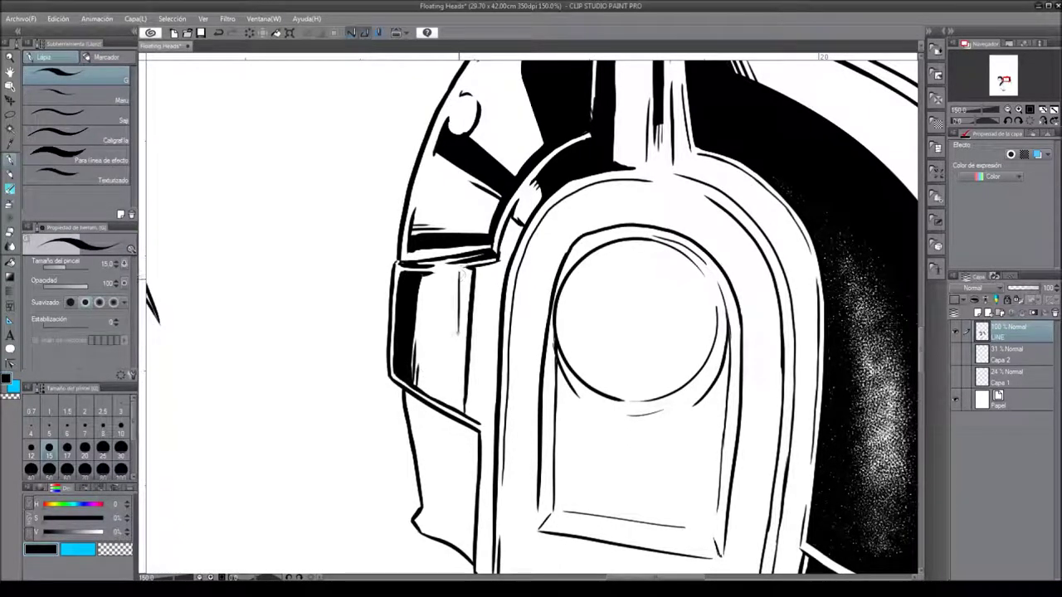
{"action": "mouse_move", "coordinate": [456, 264]}
{"action": "left_mouse_down"}
{"action": "mouse_move", "coordinate": [452, 318]}
{"action": "mouse_move", "coordinate": [443, 219]}
{"action": "left_mouse_up"}
{"action": "left_click_drag", "start_coordinate": [477, 351], "coordinate": [475, 408]}
{"action": "left_click_drag", "start_coordinate": [485, 120], "coordinate": [482, 428]}
Divide the front helmet's lower back panel with a cross line, black out its lower part and hatch its upper edge.
{"action": "left_click_drag", "start_coordinate": [408, 418], "coordinate": [454, 439]}
{"action": "left_click_drag", "start_coordinate": [460, 388], "coordinate": [421, 370]}
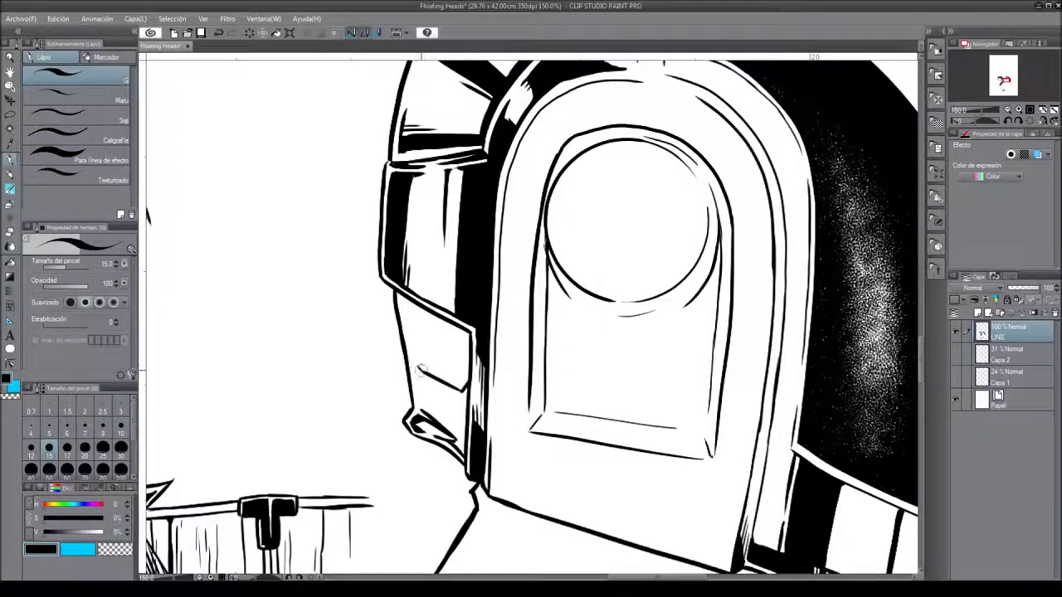
{"action": "mouse_move", "coordinate": [470, 339]}
{"action": "left_mouse_down"}
{"action": "mouse_move", "coordinate": [403, 295]}
{"action": "mouse_move", "coordinate": [389, 315]}
{"action": "mouse_move", "coordinate": [398, 239]}
{"action": "left_mouse_up"}
{"action": "key", "text": "at"}
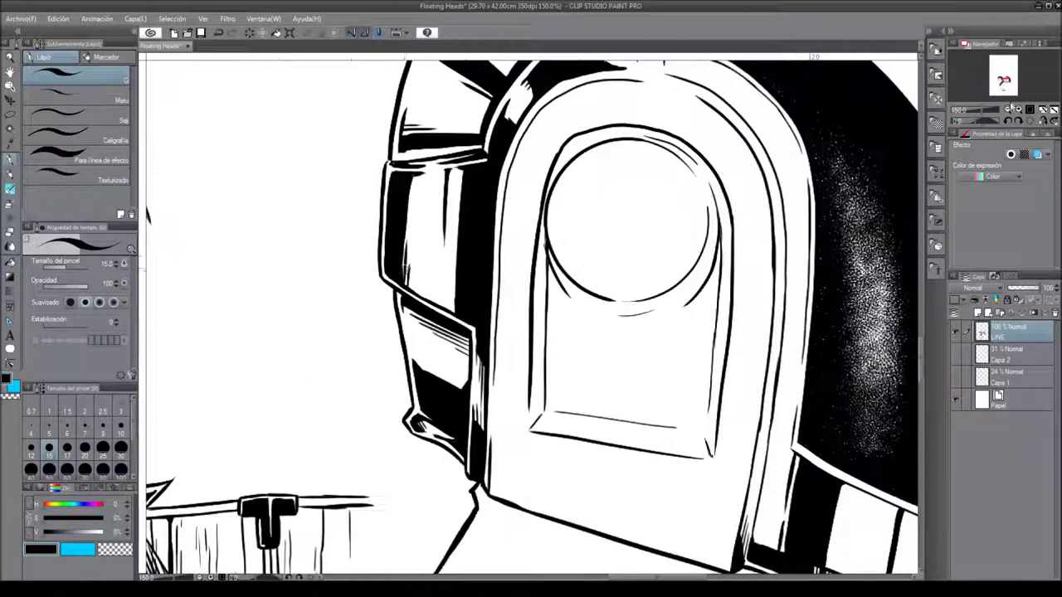
Draw a crescent rim beneath the ear piece's round disc and mark a reflection gap on it with short cross lines.
{"action": "key", "text": "ctrl+minus"}
{"action": "key", "text": "ctrl+minus"}
{"action": "key", "text": "ctrl+alt+0"}
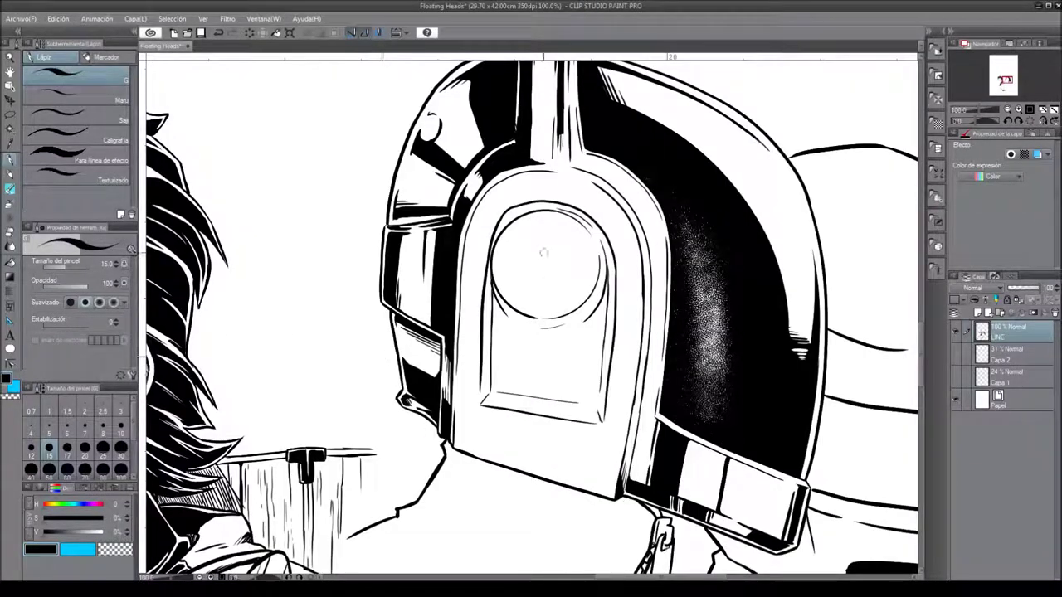
{"action": "key", "text": "ctrl+plus"}
{"action": "key", "text": "ctrl+plus"}
{"action": "key", "text": "e"}
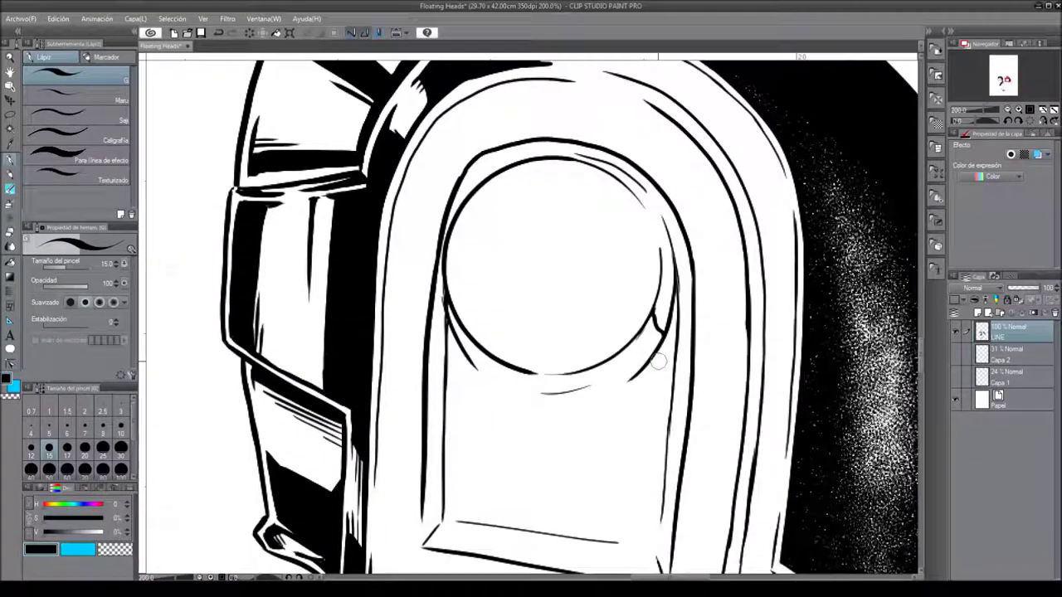
{"action": "key", "text": "p"}
{"action": "mouse_move", "coordinate": [591, 383]}
{"action": "left_mouse_down"}
{"action": "mouse_move", "coordinate": [543, 392]}
{"action": "mouse_move", "coordinate": [581, 386]}
{"action": "left_mouse_up"}
{"action": "mouse_move", "coordinate": [621, 346]}
{"action": "left_mouse_down"}
{"action": "mouse_move", "coordinate": [603, 363]}
{"action": "mouse_move", "coordinate": [624, 353]}
{"action": "left_mouse_up"}
{"action": "left_click_drag", "start_coordinate": [584, 402], "coordinate": [571, 408]}
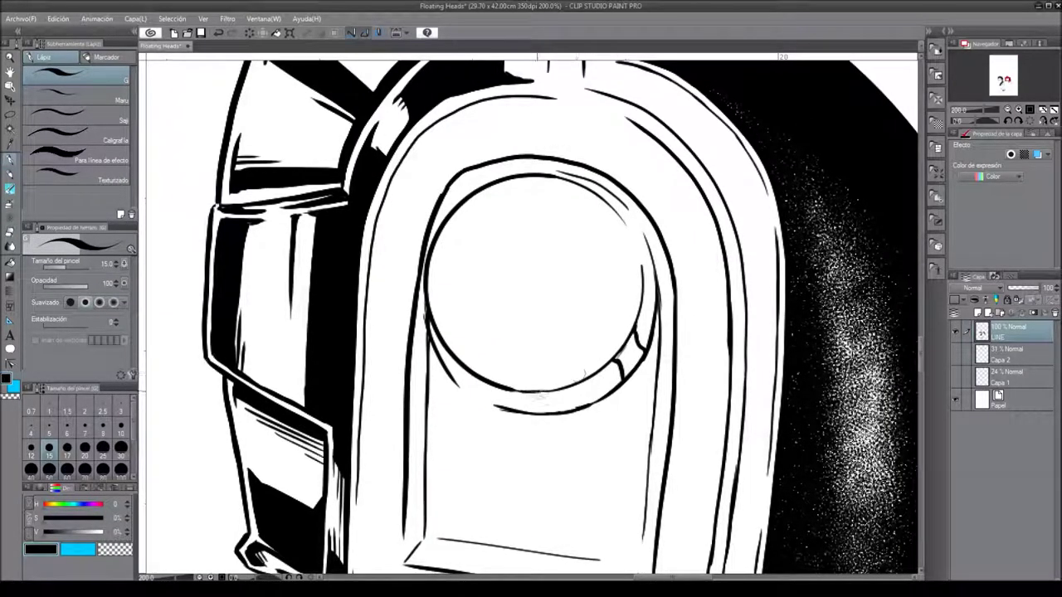
{"action": "mouse_move", "coordinate": [620, 365]}
{"action": "left_mouse_down"}
{"action": "mouse_move", "coordinate": [612, 391]}
{"action": "mouse_move", "coordinate": [597, 395]}
{"action": "left_mouse_up"}
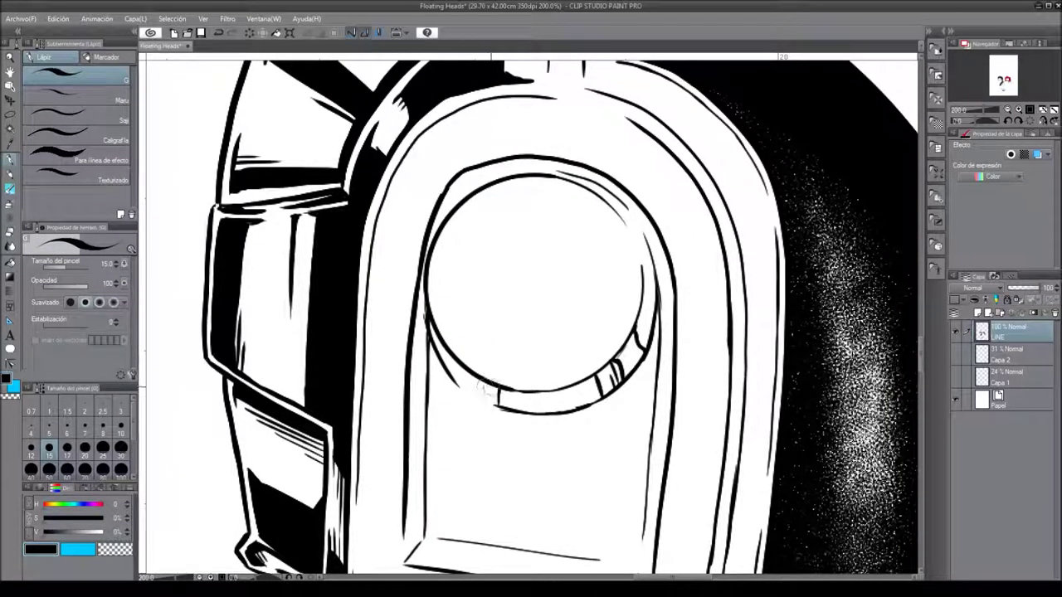
Extend the disc's crescent rim to the far side and fill it with black, leaving small striped highlights.
{"action": "left_click_drag", "start_coordinate": [490, 404], "coordinate": [448, 356]}
{"action": "key", "text": "g"}
{"action": "left_click", "coordinate": [564, 398]}
{"action": "key", "text": "p"}
{"action": "left_click_drag", "start_coordinate": [640, 312], "coordinate": [618, 365]}
{"action": "mouse_move", "coordinate": [509, 351]}
{"action": "left_mouse_down"}
{"action": "mouse_move", "coordinate": [440, 340]}
{"action": "mouse_move", "coordinate": [464, 389]}
{"action": "mouse_move", "coordinate": [516, 399]}
{"action": "left_mouse_up"}
Draw a wavy reflection across the disc's lower half, fill it with black, and add accent strokes at the disc's side and top.
{"action": "mouse_move", "coordinate": [441, 355]}
{"action": "left_mouse_down"}
{"action": "mouse_move", "coordinate": [479, 401]}
{"action": "mouse_move", "coordinate": [554, 422]}
{"action": "mouse_move", "coordinate": [594, 399]}
{"action": "left_mouse_up"}
{"action": "mouse_move", "coordinate": [630, 349]}
{"action": "left_mouse_down"}
{"action": "mouse_move", "coordinate": [552, 397]}
{"action": "mouse_move", "coordinate": [505, 344]}
{"action": "mouse_move", "coordinate": [458, 339]}
{"action": "left_mouse_up"}
{"action": "key", "text": "g"}
{"action": "left_click", "coordinate": [495, 370]}
{"action": "key", "text": "p"}
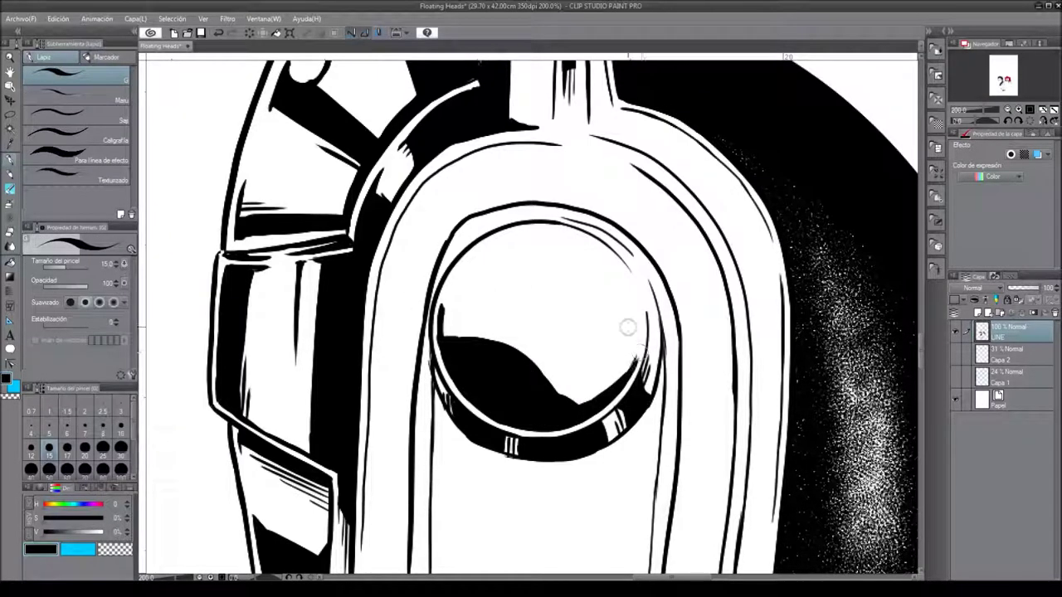
{"action": "left_click_drag", "start_coordinate": [452, 317], "coordinate": [443, 309]}
{"action": "left_click_drag", "start_coordinate": [605, 257], "coordinate": [525, 245]}
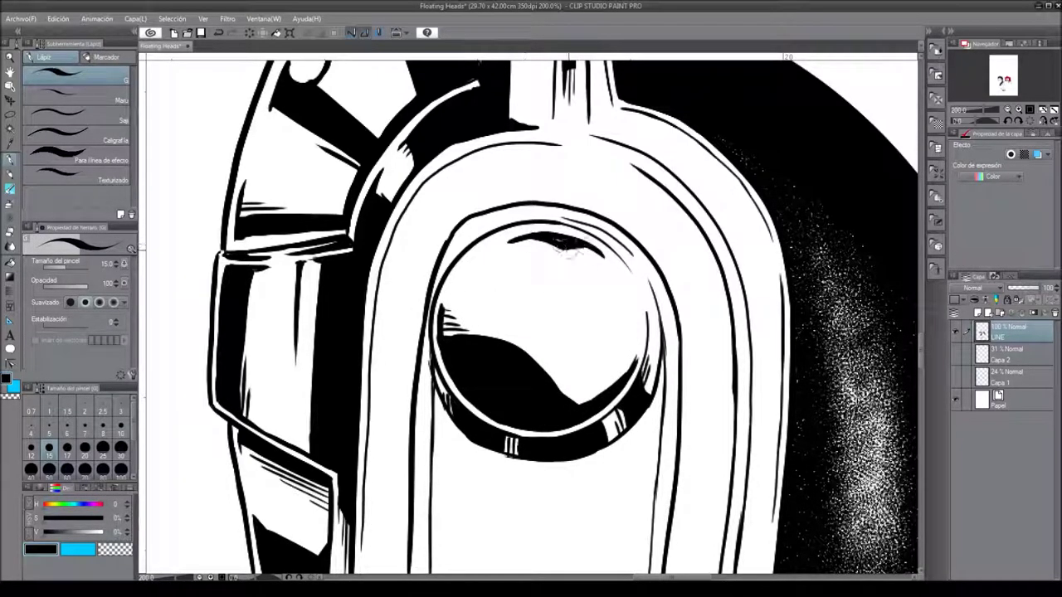
Add cross lines and black reflections to the narrow arch band around the top of the disc.
{"action": "left_click_drag", "start_coordinate": [465, 222], "coordinate": [547, 312]}
{"action": "left_click_drag", "start_coordinate": [698, 322], "coordinate": [715, 340]}
{"action": "left_click_drag", "start_coordinate": [668, 306], "coordinate": [679, 315]}
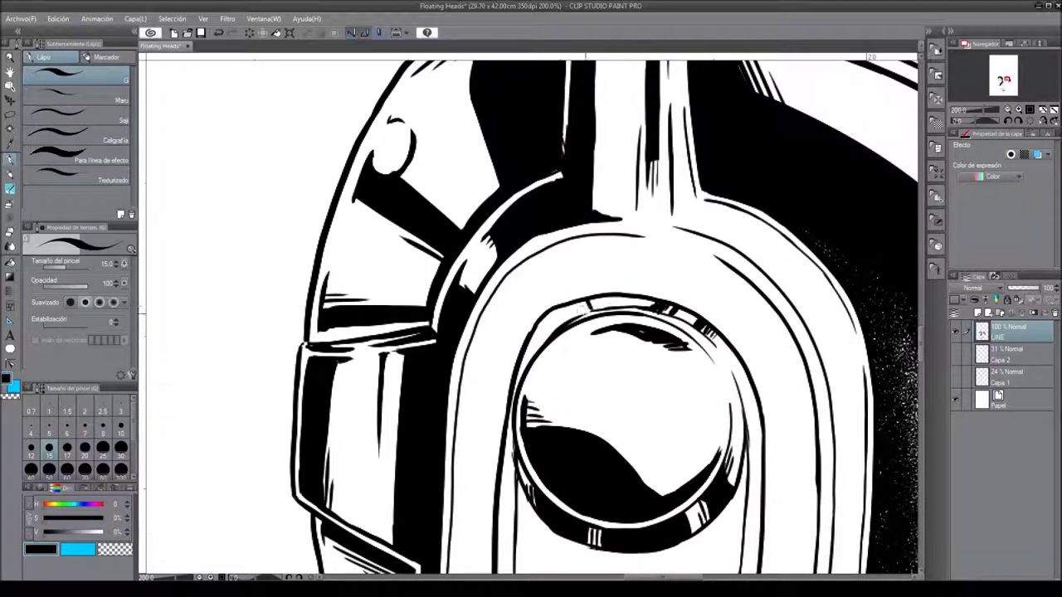
{"action": "left_click_drag", "start_coordinate": [571, 302], "coordinate": [589, 310]}
{"action": "left_click_drag", "start_coordinate": [518, 383], "coordinate": [537, 332]}
Ink black shading inside the recess below the disc and darken the lower end of its right bevel.
{"action": "scroll", "coordinate": [514, 410], "scroll_direction": "down", "scroll_amount": 5}
{"action": "mouse_move", "coordinate": [461, 272]}
{"action": "left_mouse_down"}
{"action": "mouse_move", "coordinate": [486, 300]}
{"action": "mouse_move", "coordinate": [456, 412]}
{"action": "left_mouse_up"}
{"action": "left_click_drag", "start_coordinate": [474, 290], "coordinate": [463, 339]}
{"action": "scroll", "coordinate": [610, 441], "scroll_direction": "down", "scroll_amount": 1}
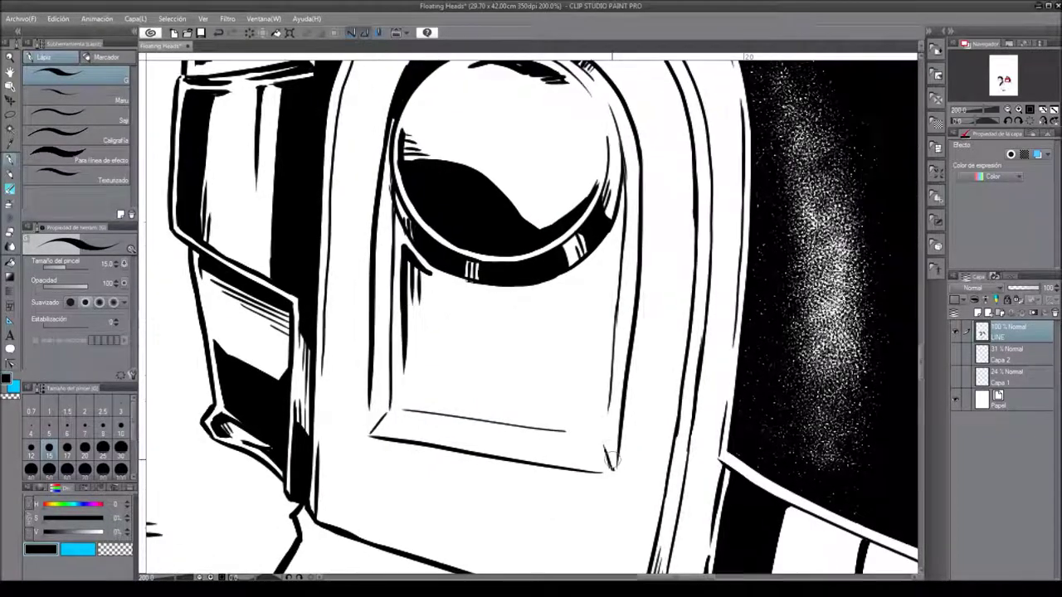
{"action": "left_click_drag", "start_coordinate": [610, 395], "coordinate": [614, 476]}
{"action": "left_click_drag", "start_coordinate": [614, 374], "coordinate": [612, 403]}
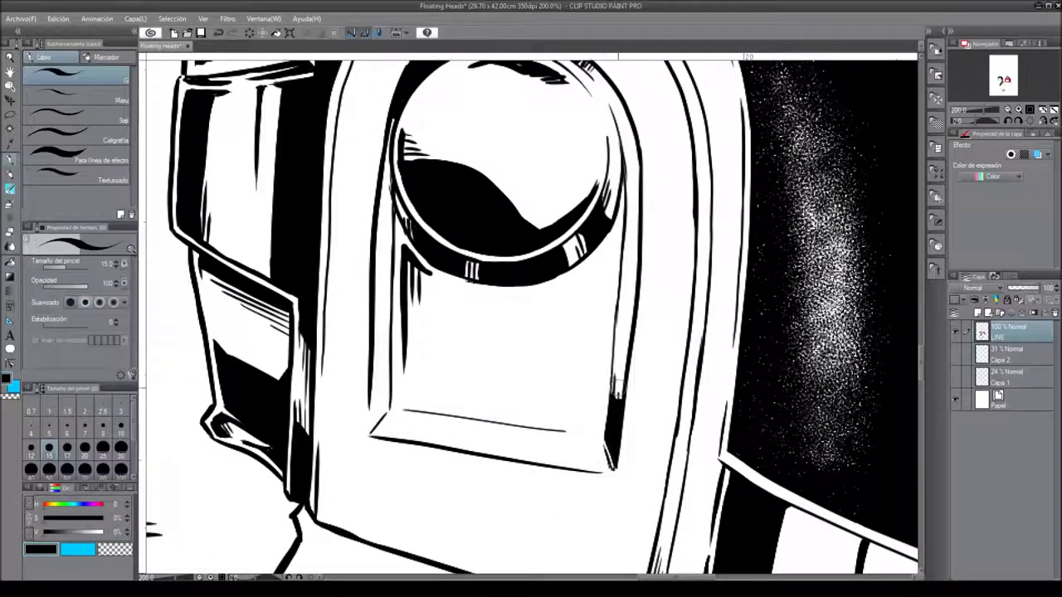
Add ragged black reflections along both side bevels of the recess below the disc.
{"action": "scroll", "coordinate": [617, 348], "scroll_direction": "up", "scroll_amount": 2}
{"action": "left_click_drag", "start_coordinate": [615, 348], "coordinate": [603, 404]}
{"action": "scroll", "coordinate": [613, 374], "scroll_direction": "left", "scroll_amount": 3}
{"action": "left_click_drag", "start_coordinate": [498, 141], "coordinate": [483, 234]}
{"action": "left_click_drag", "start_coordinate": [494, 182], "coordinate": [479, 247]}
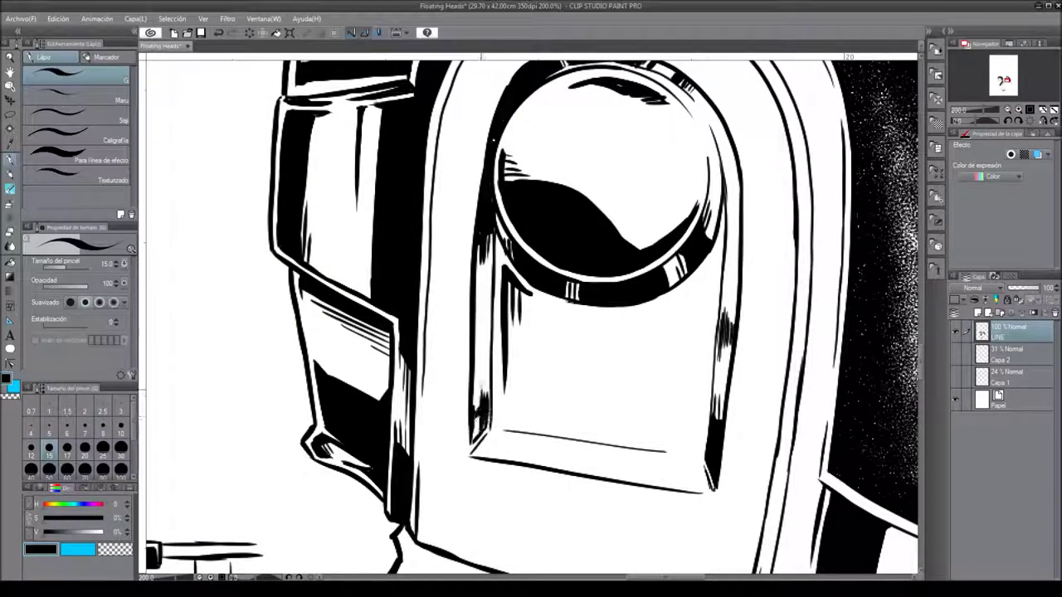
{"action": "scroll", "coordinate": [415, 398], "scroll_direction": "down", "scroll_amount": 3}
{"action": "scroll", "coordinate": [607, 333], "scroll_direction": "up", "scroll_amount": 3}
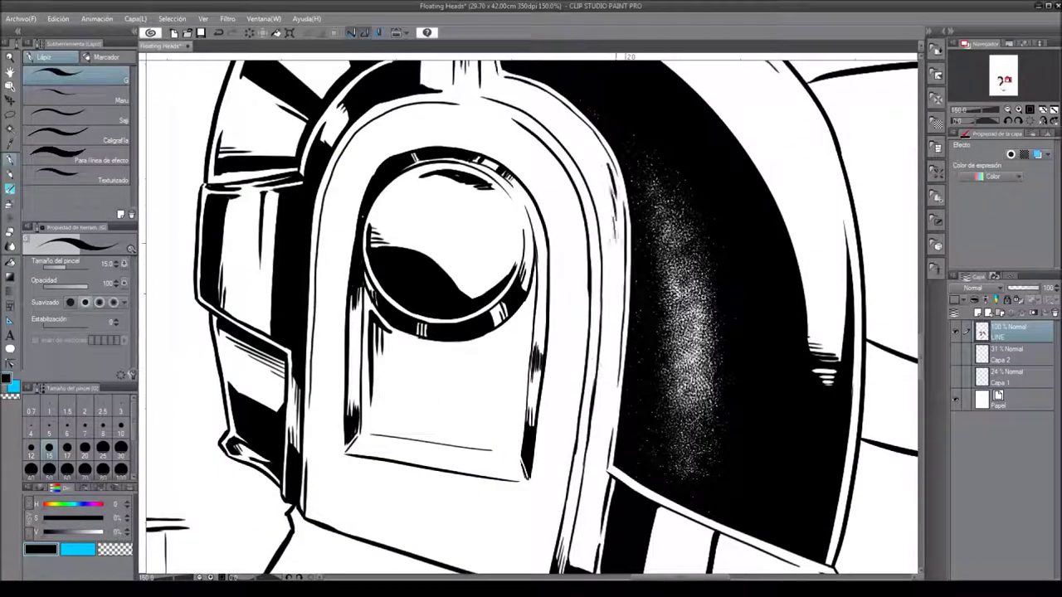
Thicken the ear piece's outer arch lines with black reflections along the side and over the top.
{"action": "left_click_drag", "start_coordinate": [591, 402], "coordinate": [569, 486]}
{"action": "left_click_drag", "start_coordinate": [593, 344], "coordinate": [587, 410]}
{"action": "scroll", "coordinate": [531, 316], "scroll_direction": "up", "scroll_amount": 3}
{"action": "left_click_drag", "start_coordinate": [548, 259], "coordinate": [508, 296]}
{"action": "left_click_drag", "start_coordinate": [567, 326], "coordinate": [559, 337]}
{"action": "scroll", "coordinate": [531, 315], "scroll_direction": "left", "scroll_amount": 5}
{"action": "scroll", "coordinate": [531, 315], "scroll_direction": "up", "scroll_amount": 2}
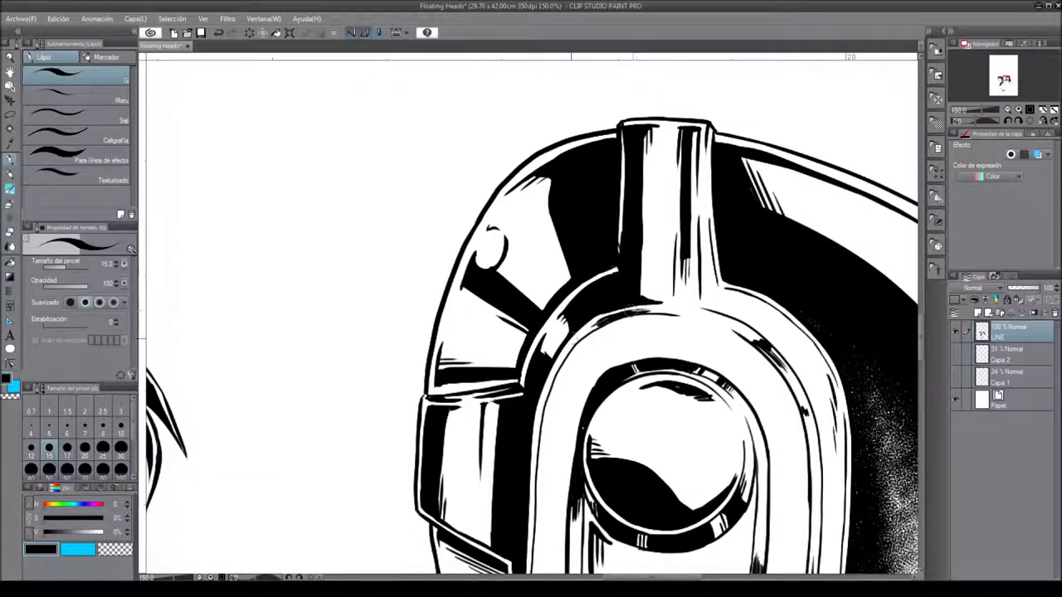
Ink a black reflection with hatched edges in the ear piece's lower left corner and hatch its opposite lower corner.
{"action": "scroll", "coordinate": [531, 315], "scroll_direction": "down", "scroll_amount": 4}
{"action": "scroll", "coordinate": [531, 316], "scroll_direction": "right", "scroll_amount": 5}
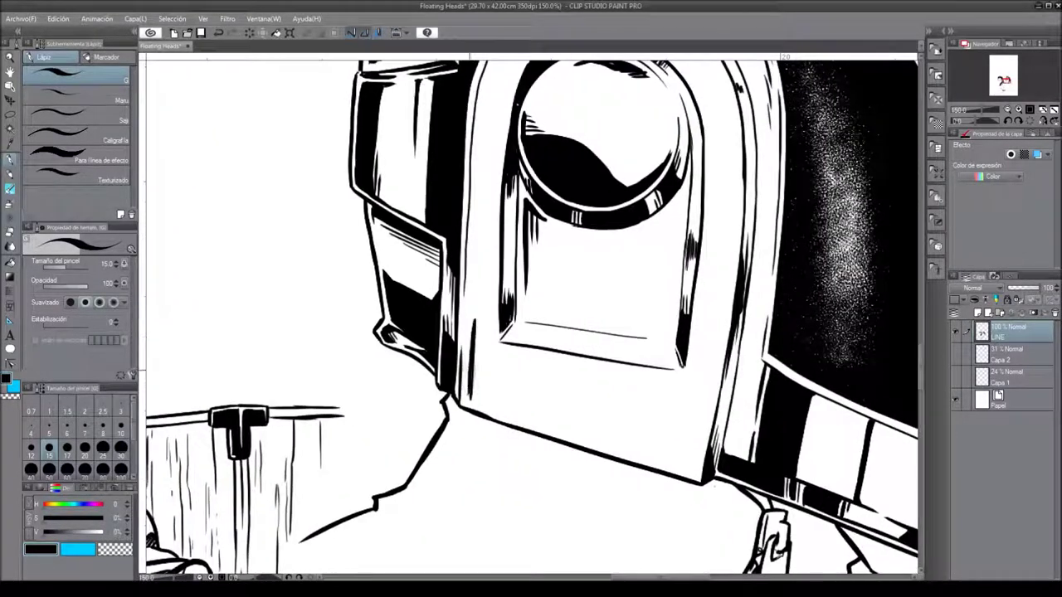
{"action": "left_click_drag", "start_coordinate": [309, 393], "coordinate": [249, 332]}
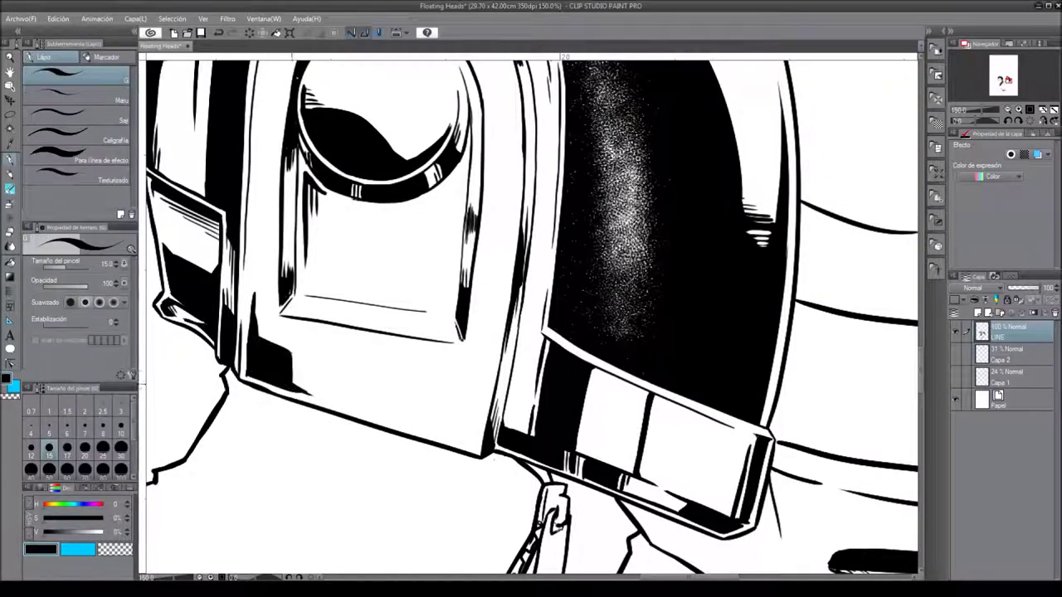
{"action": "scroll", "coordinate": [531, 315], "scroll_direction": "left", "scroll_amount": 4}
{"action": "scroll", "coordinate": [530, 315], "scroll_direction": "up", "scroll_amount": 1}
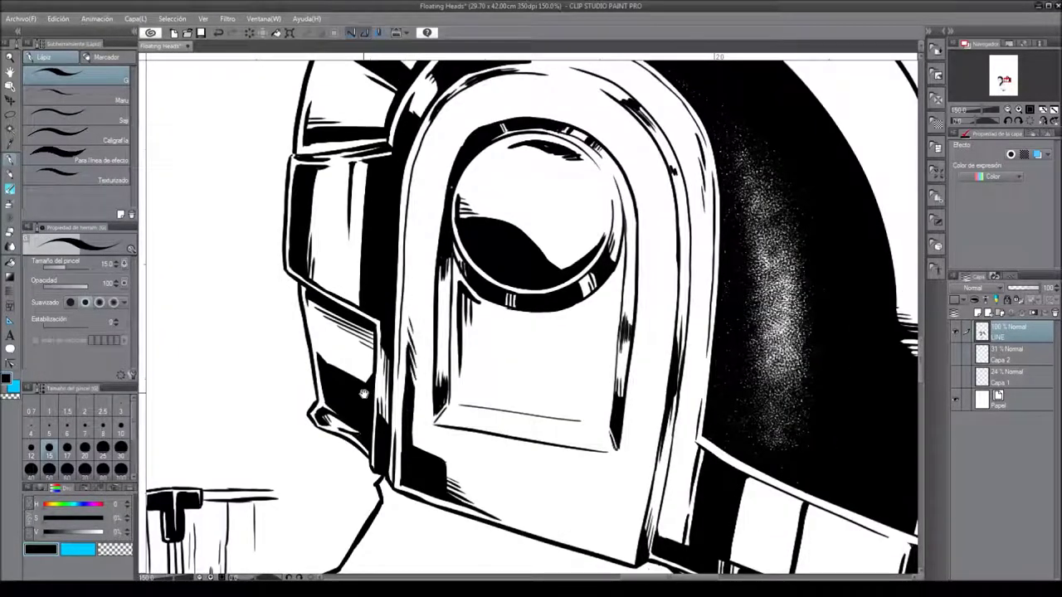
{"action": "scroll", "coordinate": [620, 446], "scroll_direction": "down", "scroll_amount": 3}
{"action": "scroll", "coordinate": [504, 404], "scroll_direction": "up", "scroll_amount": 4}
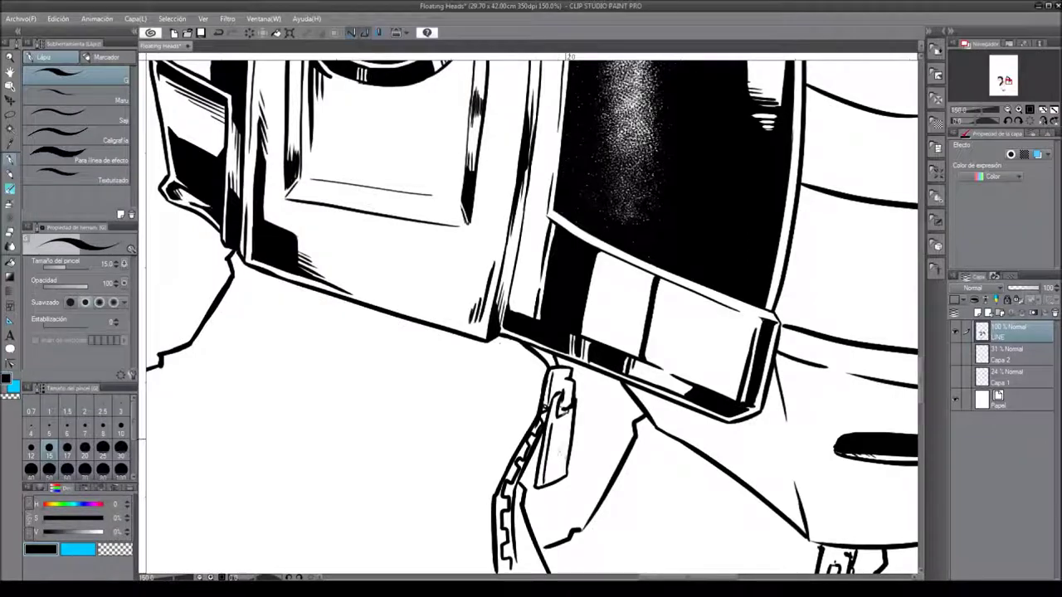
Shade the front zipper pull and darken the zipper teeth and the fabric edge below them.
{"action": "scroll", "coordinate": [555, 398], "scroll_direction": "down", "scroll_amount": 3}
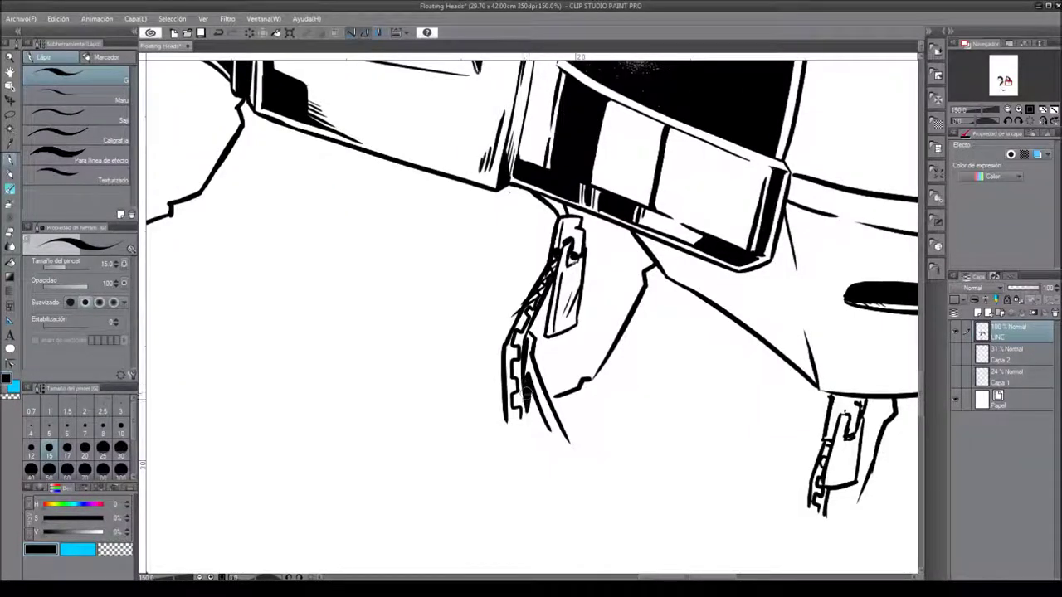
{"action": "scroll", "coordinate": [414, 422], "scroll_direction": "up", "scroll_amount": 3}
{"action": "scroll", "coordinate": [320, 335], "scroll_direction": "left", "scroll_amount": 2}
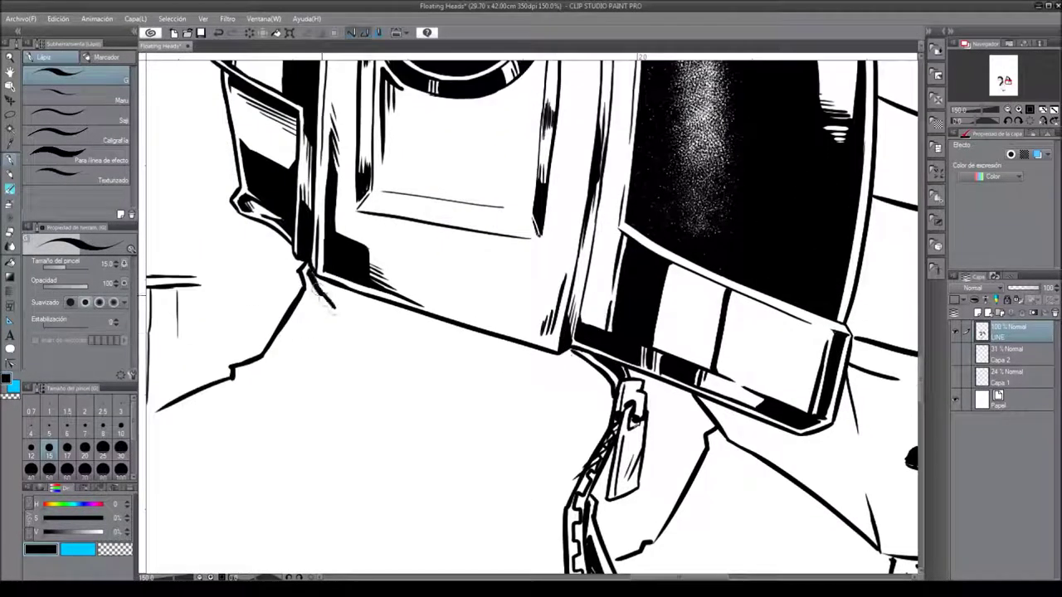
Draw tapered fabric folds on the neck garment below the front helmet's back corner.
{"action": "scroll", "coordinate": [328, 303], "scroll_direction": "left", "scroll_amount": 3}
{"action": "mouse_move", "coordinate": [548, 282]}
{"action": "left_mouse_down"}
{"action": "mouse_move", "coordinate": [507, 377]}
{"action": "mouse_move", "coordinate": [618, 493]}
{"action": "left_mouse_up"}
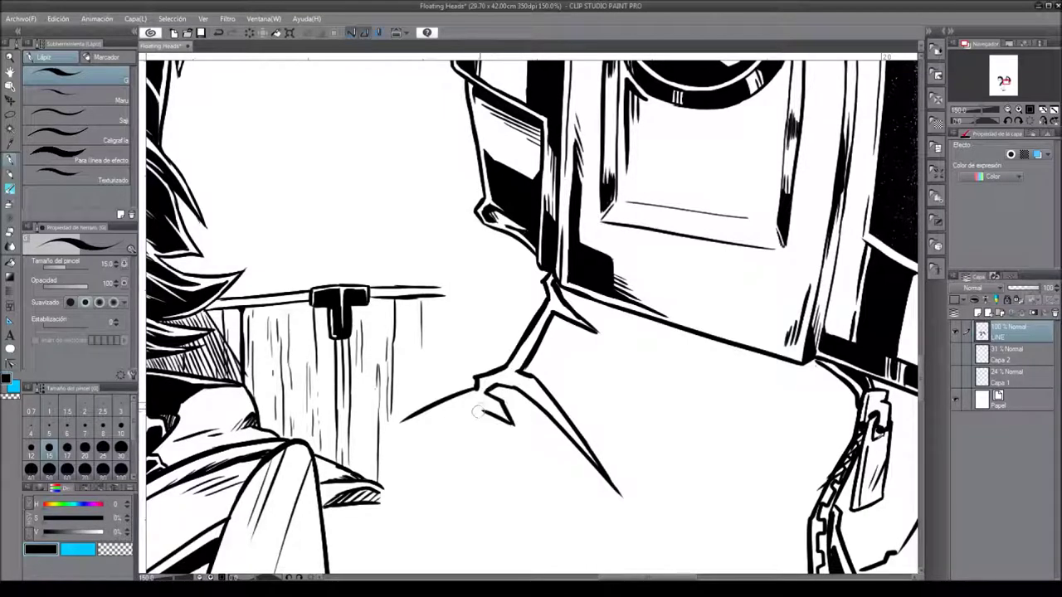
{"action": "scroll", "coordinate": [476, 411], "scroll_direction": "down", "scroll_amount": 3}
{"action": "scroll", "coordinate": [477, 411], "scroll_direction": "right", "scroll_amount": 2}
Close the neck garment's lower edge with a line and fill the area with solid black, hatching its outer corner.
{"action": "left_click_drag", "start_coordinate": [355, 324], "coordinate": [676, 419]}
{"action": "left_click_drag", "start_coordinate": [267, 253], "coordinate": [379, 340]}
{"action": "key", "text": "g"}
{"action": "left_click", "coordinate": [374, 348]}
{"action": "key", "text": "p"}
{"action": "scroll", "coordinate": [530, 316], "scroll_direction": "up", "scroll_amount": 2}
{"action": "scroll", "coordinate": [531, 315], "scroll_direction": "right", "scroll_amount": 2}
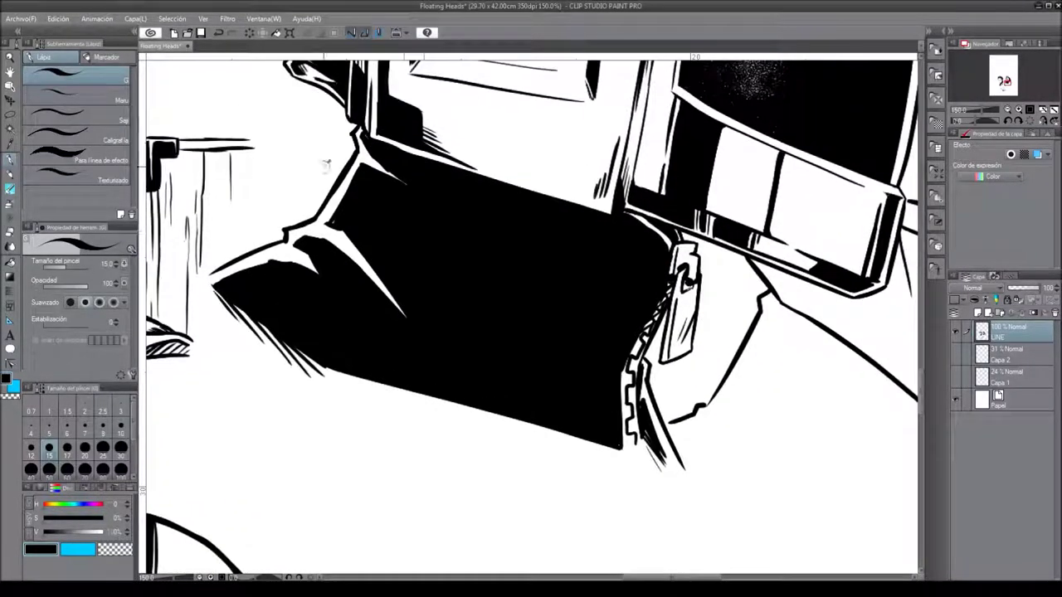
Switch the drawing color to white and ink thin fold highlights over the black neck garment and beside the zipper.
{"action": "key", "text": "x"}
{"action": "left_click_drag", "start_coordinate": [390, 300], "coordinate": [478, 364]}
{"action": "mouse_move", "coordinate": [372, 314]}
{"action": "left_mouse_down"}
{"action": "mouse_move", "coordinate": [305, 266]}
{"action": "mouse_move", "coordinate": [370, 337]}
{"action": "left_mouse_up"}
{"action": "left_click_drag", "start_coordinate": [587, 235], "coordinate": [445, 201]}
{"action": "left_click_drag", "start_coordinate": [620, 438], "coordinate": [618, 351]}
{"action": "left_click_drag", "start_coordinate": [656, 274], "coordinate": [621, 365]}
{"action": "scroll", "coordinate": [595, 276], "scroll_direction": "up", "scroll_amount": 1}
{"action": "scroll", "coordinate": [594, 276], "scroll_direction": "right", "scroll_amount": 2}
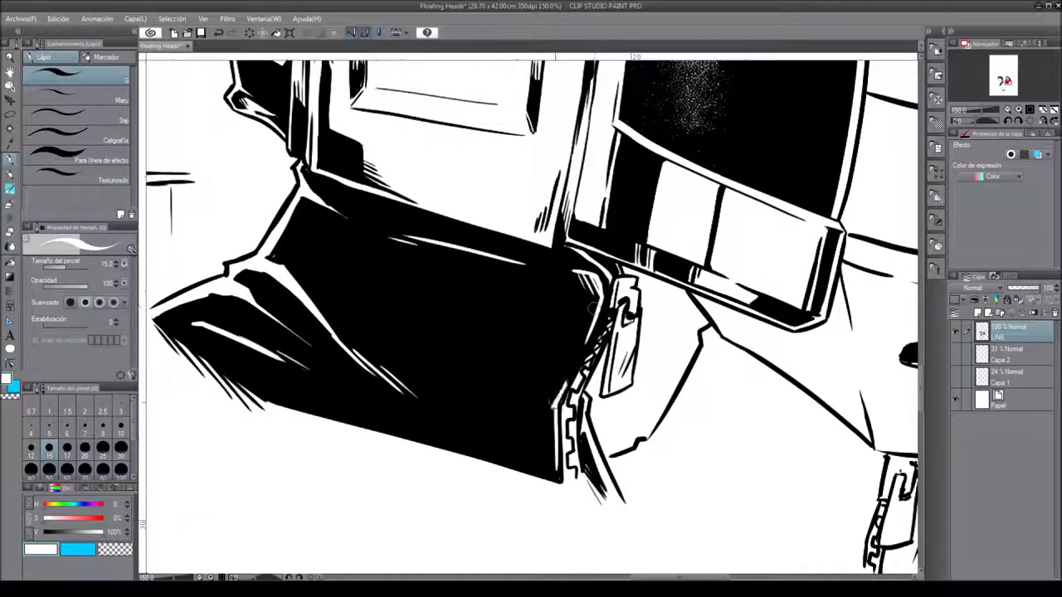
{"action": "left_click_drag", "start_coordinate": [562, 383], "coordinate": [549, 436]}
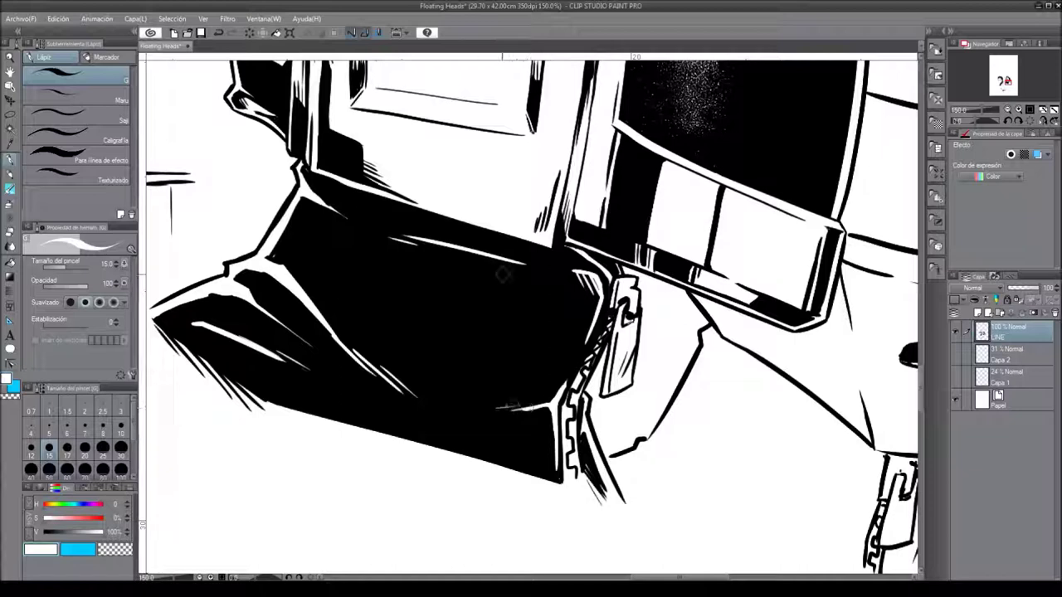
Return to black and ink a diagonal reflection and tapered shadow strokes on the back helmet's chin beside the front helmet.
{"action": "left_click", "coordinate": [438, 393], "text": "alt"}
{"action": "mouse_move", "coordinate": [614, 292]}
{"action": "left_mouse_down"}
{"action": "mouse_move", "coordinate": [498, 290]}
{"action": "mouse_move", "coordinate": [495, 267]}
{"action": "left_mouse_up"}
{"action": "left_click_drag", "start_coordinate": [693, 340], "coordinate": [509, 315]}
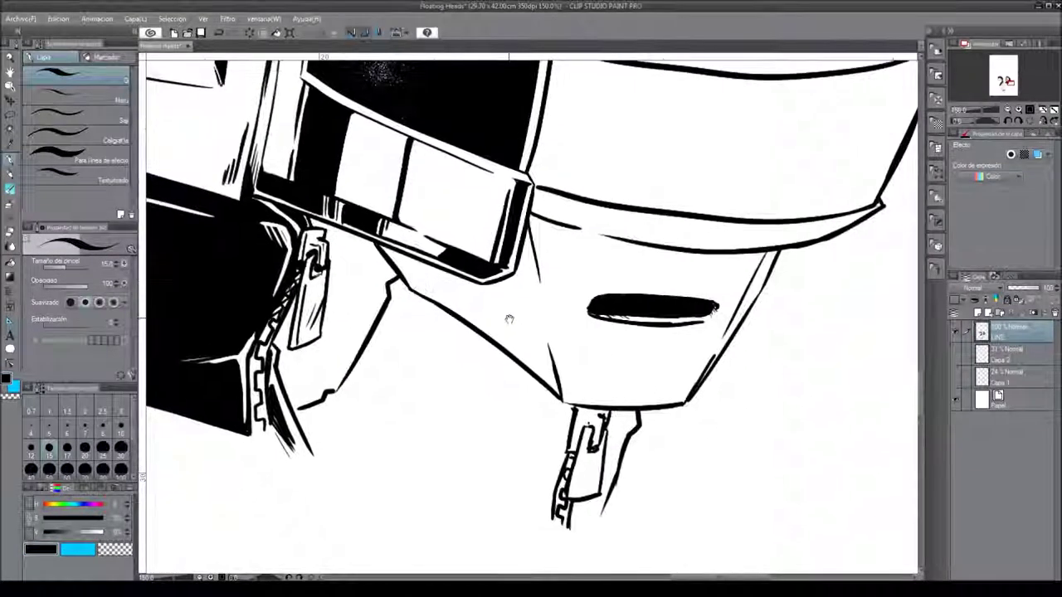
{"action": "left_click_drag", "start_coordinate": [394, 252], "coordinate": [416, 279]}
{"action": "left_click_drag", "start_coordinate": [546, 350], "coordinate": [554, 380]}
{"action": "mouse_move", "coordinate": [532, 231]}
{"action": "left_mouse_down"}
{"action": "mouse_move", "coordinate": [524, 284]}
{"action": "mouse_move", "coordinate": [535, 357]}
{"action": "left_mouse_up"}
{"action": "mouse_move", "coordinate": [496, 282]}
{"action": "left_mouse_down"}
{"action": "mouse_move", "coordinate": [508, 343]}
{"action": "mouse_move", "coordinate": [524, 355]}
{"action": "left_mouse_up"}
{"action": "key", "text": "space"}
{"action": "left_click_drag", "start_coordinate": [473, 434], "coordinate": [411, 521]}
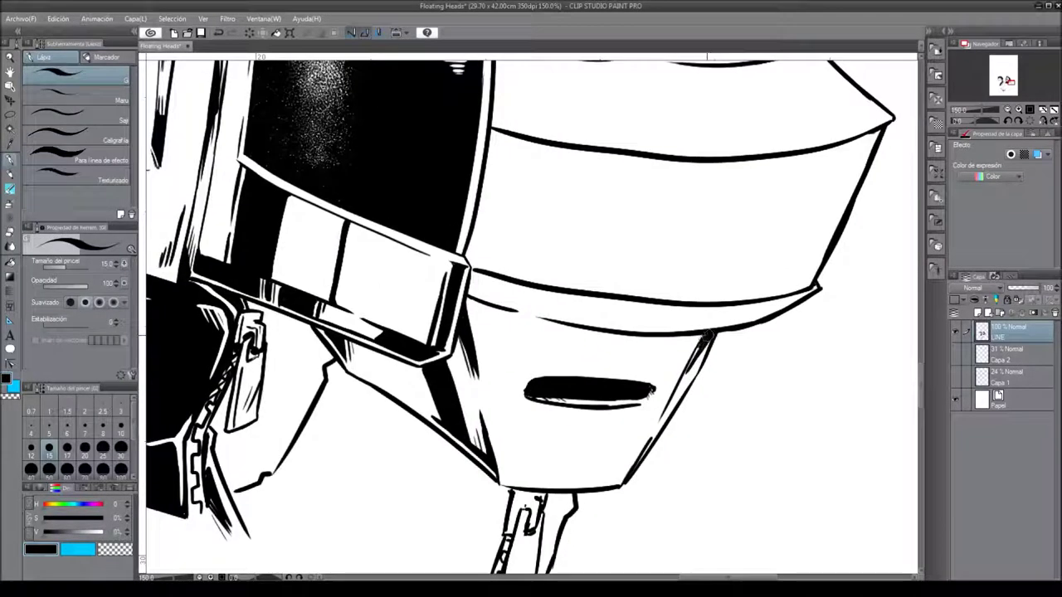
Ink inner edge strokes along the bottom of the back helmet's chin.
{"action": "mouse_move", "coordinate": [496, 429]}
{"action": "left_mouse_down"}
{"action": "mouse_move", "coordinate": [503, 466]}
{"action": "mouse_move", "coordinate": [506, 456]}
{"action": "mouse_move", "coordinate": [606, 480]}
{"action": "left_mouse_up"}
{"action": "mouse_move", "coordinate": [507, 450]}
{"action": "left_mouse_down"}
{"action": "mouse_move", "coordinate": [506, 471]}
{"action": "mouse_move", "coordinate": [593, 479]}
{"action": "left_mouse_up"}
{"action": "left_click_drag", "start_coordinate": [498, 415], "coordinate": [515, 479]}
{"action": "left_click_drag", "start_coordinate": [531, 332], "coordinate": [525, 368]}
Ink a thick black shadow band across the back helmet's chin directly under the lower visor rim.
{"action": "left_click_drag", "start_coordinate": [697, 372], "coordinate": [541, 389]}
{"action": "key", "text": "ctrl+z"}
{"action": "left_click_drag", "start_coordinate": [602, 380], "coordinate": [508, 390]}
{"action": "left_click_drag", "start_coordinate": [663, 373], "coordinate": [581, 207]}
{"action": "left_click_drag", "start_coordinate": [458, 284], "coordinate": [486, 355]}
{"action": "mouse_move", "coordinate": [462, 285]}
{"action": "left_mouse_down"}
{"action": "mouse_move", "coordinate": [531, 349]}
{"action": "mouse_move", "coordinate": [498, 365]}
{"action": "left_mouse_up"}
{"action": "mouse_move", "coordinate": [688, 375]}
{"action": "left_mouse_down"}
{"action": "mouse_move", "coordinate": [465, 348]}
{"action": "mouse_move", "coordinate": [486, 435]}
{"action": "left_mouse_up"}
{"action": "left_click_drag", "start_coordinate": [728, 361], "coordinate": [690, 428]}
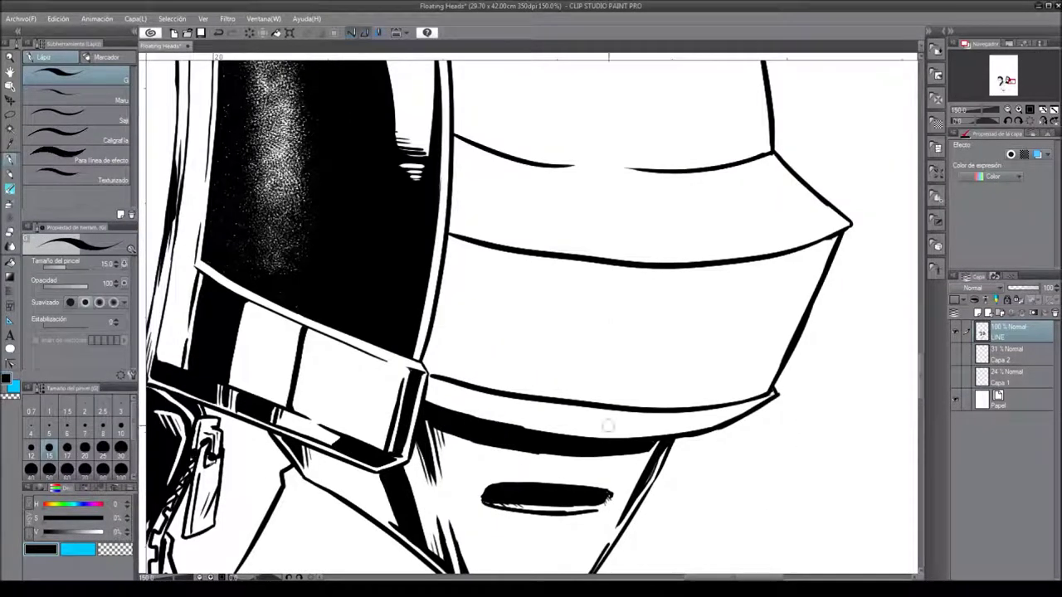
Fill the outer end of the back helmet's lower visor rim with a black reflection and clean up its edges.
{"action": "key", "text": "e"}
{"action": "key", "text": "p"}
{"action": "left_click_drag", "start_coordinate": [746, 400], "coordinate": [705, 420]}
{"action": "left_click_drag", "start_coordinate": [980, 121], "coordinate": [962, 121]}
{"action": "left_click_drag", "start_coordinate": [456, 242], "coordinate": [443, 502]}
{"action": "left_click_drag", "start_coordinate": [448, 427], "coordinate": [421, 456]}
{"action": "key", "text": "e"}
{"action": "key", "text": "p"}
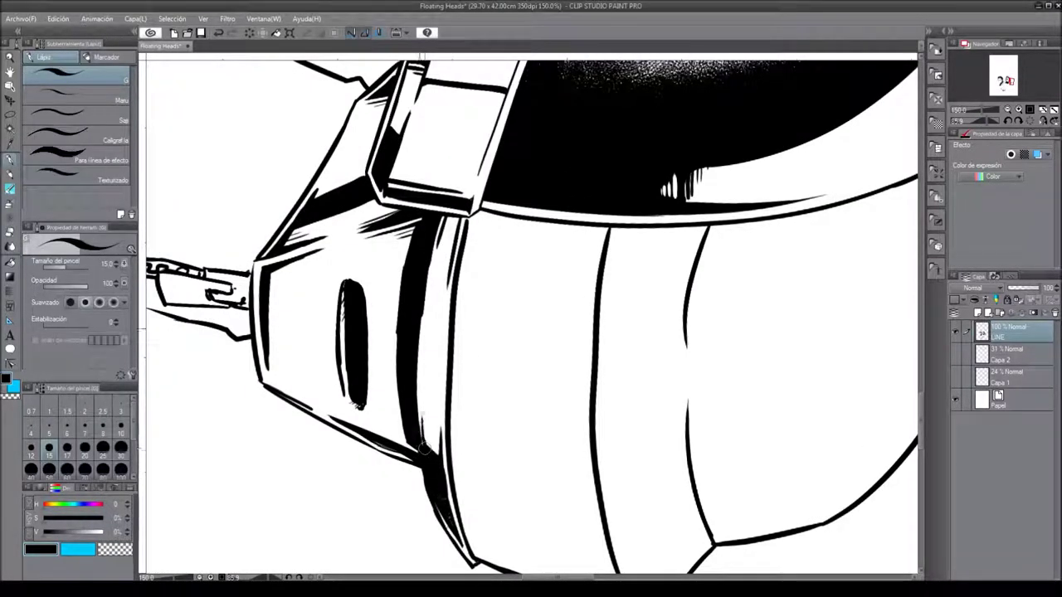
Add a black reflection at the rim's inner end and thin reflection lines along its middle.
{"action": "left_click_drag", "start_coordinate": [443, 335], "coordinate": [430, 385]}
{"action": "left_click_drag", "start_coordinate": [449, 267], "coordinate": [439, 305]}
{"action": "key", "text": "e"}
{"action": "left_click_drag", "start_coordinate": [445, 242], "coordinate": [430, 299]}
{"action": "key", "text": "p"}
{"action": "left_click_drag", "start_coordinate": [435, 320], "coordinate": [420, 411]}
Draw an inner contour line near the outer end of the back helmet's band above the rim.
{"action": "key", "text": "-"}
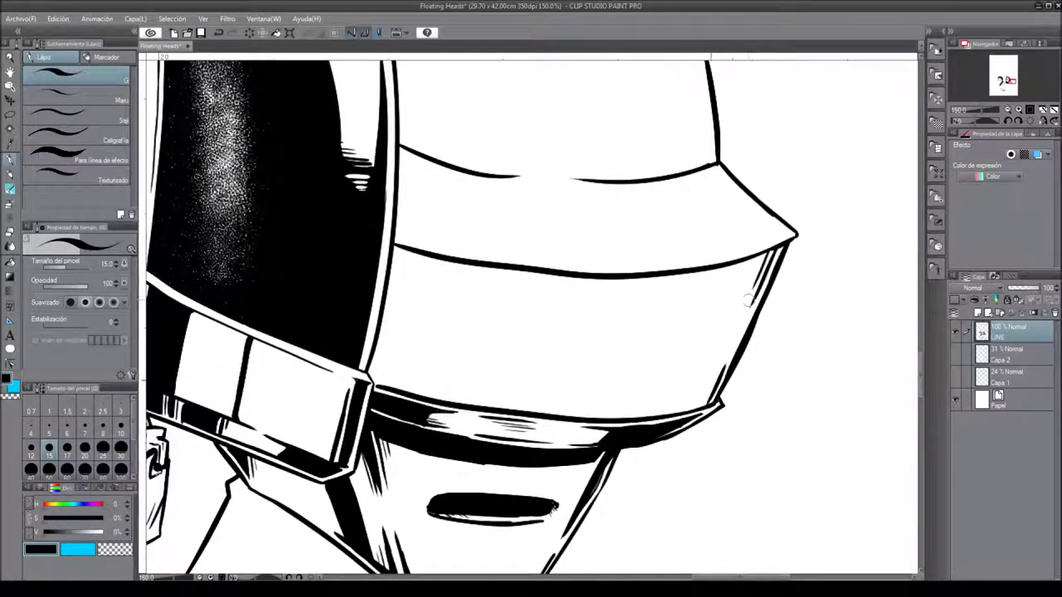
{"action": "left_click_drag", "start_coordinate": [763, 253], "coordinate": [687, 395]}
{"action": "key", "text": "ctrl+z"}
{"action": "left_click_drag", "start_coordinate": [748, 287], "coordinate": [674, 408]}
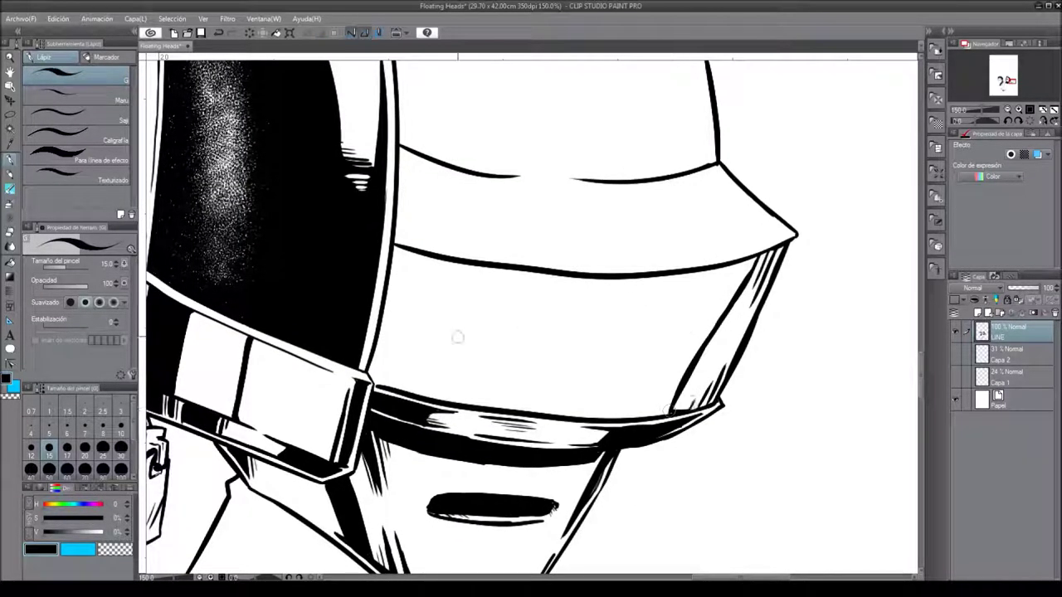
Outline a four-sided reflection on the back helmet's visor and fill the visor area around it with black.
{"action": "mouse_move", "coordinate": [505, 280]}
{"action": "left_mouse_down"}
{"action": "mouse_move", "coordinate": [615, 324]}
{"action": "mouse_move", "coordinate": [679, 321]}
{"action": "left_mouse_up"}
{"action": "mouse_move", "coordinate": [678, 323]}
{"action": "left_mouse_down"}
{"action": "mouse_move", "coordinate": [639, 450]}
{"action": "mouse_move", "coordinate": [537, 435]}
{"action": "left_mouse_up"}
{"action": "mouse_move", "coordinate": [599, 313]}
{"action": "left_mouse_down"}
{"action": "mouse_move", "coordinate": [531, 338]}
{"action": "mouse_move", "coordinate": [503, 434]}
{"action": "left_mouse_up"}
{"action": "key", "text": "g"}
{"action": "left_click", "coordinate": [529, 375]}
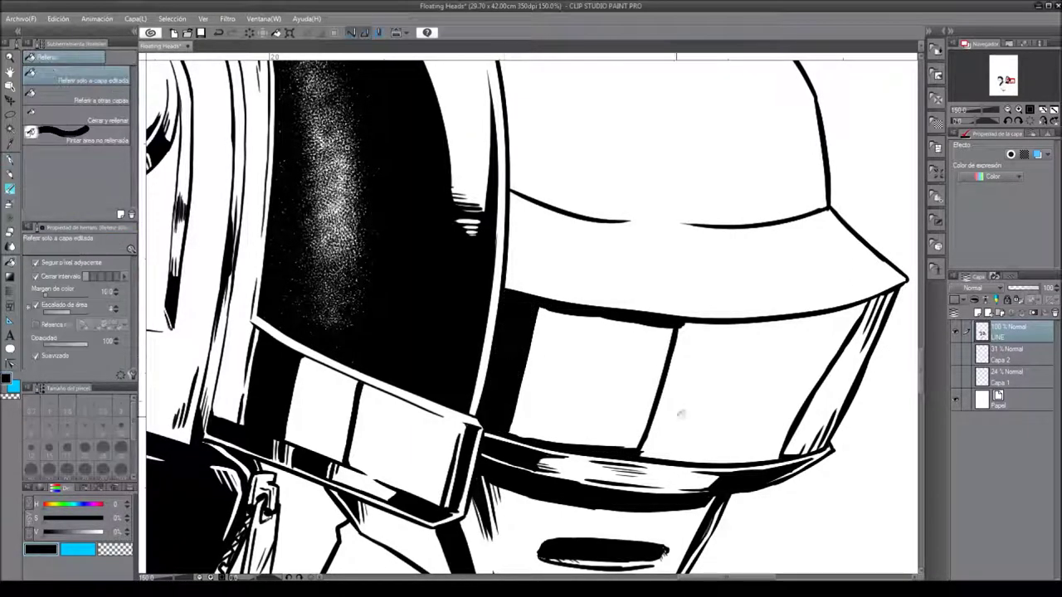
Select the white patch on the back helmet's visor, shade it with stippled texture, and deselect it.
{"action": "key", "text": "w"}
{"action": "left_click", "coordinate": [569, 360]}
{"action": "key", "text": "b"}
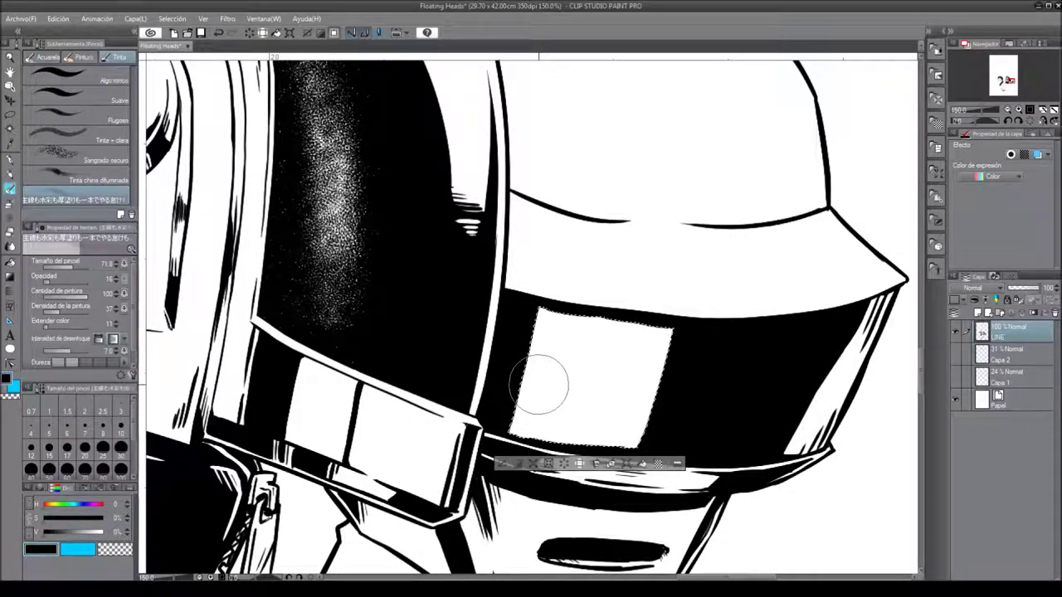
{"action": "key", "text": "b"}
{"action": "mouse_move", "coordinate": [550, 315]}
{"action": "left_mouse_down"}
{"action": "mouse_move", "coordinate": [598, 415]}
{"action": "mouse_move", "coordinate": [630, 348]}
{"action": "mouse_move", "coordinate": [667, 381]}
{"action": "mouse_move", "coordinate": [580, 282]}
{"action": "mouse_move", "coordinate": [531, 415]}
{"action": "mouse_move", "coordinate": [675, 296]}
{"action": "mouse_move", "coordinate": [668, 431]}
{"action": "mouse_move", "coordinate": [539, 390]}
{"action": "mouse_move", "coordinate": [531, 348]}
{"action": "mouse_move", "coordinate": [639, 406]}
{"action": "left_mouse_up"}
{"action": "mouse_move", "coordinate": [597, 373]}
{"action": "left_mouse_down"}
{"action": "mouse_move", "coordinate": [580, 340]}
{"action": "mouse_move", "coordinate": [622, 398]}
{"action": "mouse_move", "coordinate": [564, 365]}
{"action": "mouse_move", "coordinate": [539, 415]}
{"action": "mouse_move", "coordinate": [623, 412]}
{"action": "mouse_move", "coordinate": [470, 484]}
{"action": "mouse_move", "coordinate": [468, 431]}
{"action": "mouse_move", "coordinate": [490, 390]}
{"action": "mouse_move", "coordinate": [623, 434]}
{"action": "mouse_move", "coordinate": [630, 465]}
{"action": "mouse_move", "coordinate": [514, 481]}
{"action": "mouse_move", "coordinate": [580, 431]}
{"action": "left_mouse_up"}
{"action": "key", "text": "ctrl+d"}
{"action": "scroll", "coordinate": [490, 369], "scroll_direction": "down", "scroll_amount": 3}
{"action": "scroll", "coordinate": [517, 285], "scroll_direction": "up", "scroll_amount": 3}
{"action": "key", "text": "m"}
{"action": "key", "text": "b"}
{"action": "key", "text": "ctrl+d"}
{"action": "left_click_drag", "start_coordinate": [634, 510], "coordinate": [548, 533]}
Ink black accent lines inside the outer corner of the back helmet's band above the visor.
{"action": "key", "text": "p"}
{"action": "left_click_drag", "start_coordinate": [739, 363], "coordinate": [777, 391]}
{"action": "left_click_drag", "start_coordinate": [709, 327], "coordinate": [780, 389]}
{"action": "mouse_move", "coordinate": [729, 357]}
{"action": "left_mouse_down"}
{"action": "mouse_move", "coordinate": [780, 393]}
{"action": "mouse_move", "coordinate": [700, 341]}
{"action": "left_mouse_up"}
{"action": "left_click_drag", "start_coordinate": [747, 394], "coordinate": [691, 336]}
{"action": "left_click_drag", "start_coordinate": [730, 390], "coordinate": [763, 407]}
Ink a solid black reflection with tapered strokes at the inner end of the band, beside the front helmet.
{"action": "mouse_move", "coordinate": [498, 226]}
{"action": "left_mouse_down"}
{"action": "mouse_move", "coordinate": [640, 296]}
{"action": "mouse_move", "coordinate": [572, 307]}
{"action": "mouse_move", "coordinate": [583, 252]}
{"action": "mouse_move", "coordinate": [537, 397]}
{"action": "left_mouse_up"}
{"action": "key", "text": "e"}
{"action": "key", "text": "ctrl+z"}
{"action": "key", "text": "p"}
{"action": "mouse_move", "coordinate": [637, 335]}
{"action": "left_mouse_down"}
{"action": "mouse_move", "coordinate": [615, 398]}
{"action": "mouse_move", "coordinate": [643, 344]}
{"action": "mouse_move", "coordinate": [557, 365]}
{"action": "left_mouse_up"}
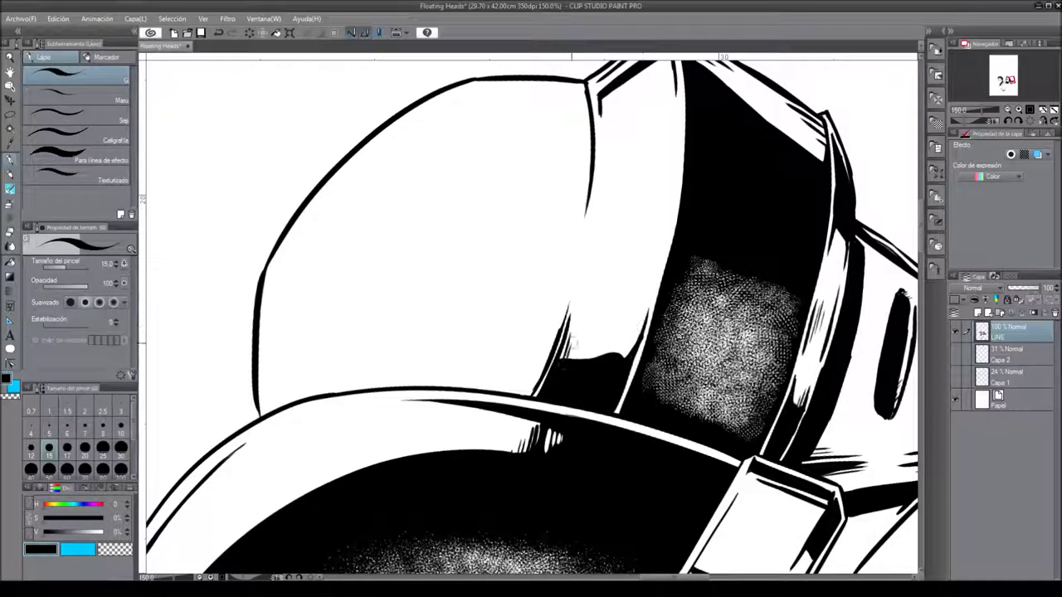
Add a curved black reflection stripe across the middle of the back helmet's band above the visor.
{"action": "left_click_drag", "start_coordinate": [597, 107], "coordinate": [573, 218]}
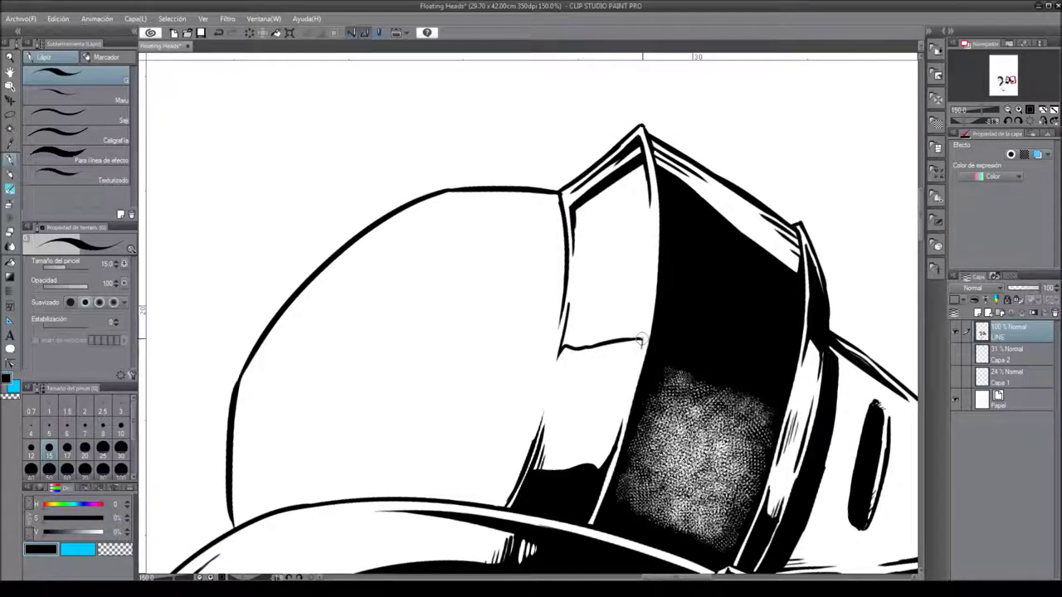
{"action": "left_click_drag", "start_coordinate": [642, 322], "coordinate": [136, 339]}
{"action": "left_click_drag", "start_coordinate": [603, 210], "coordinate": [603, 340]}
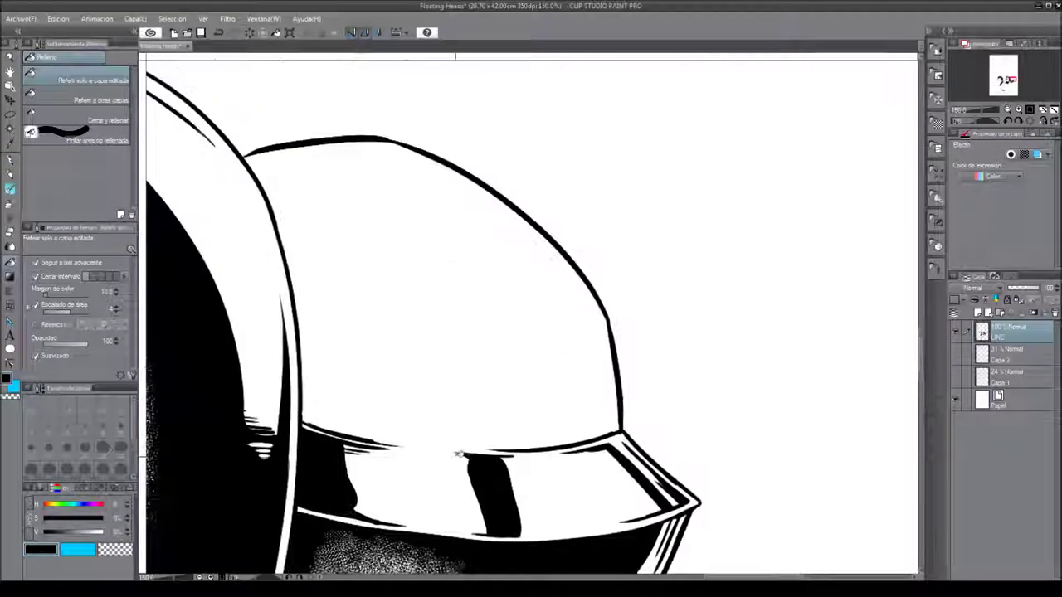
Outline a reflection on the outer side of the back helmet's dome, fill it black, and add accent strokes around it.
{"action": "left_click_drag", "start_coordinate": [516, 222], "coordinate": [573, 332]}
{"action": "mouse_move", "coordinate": [573, 282]}
{"action": "left_mouse_down"}
{"action": "mouse_move", "coordinate": [503, 335]}
{"action": "mouse_move", "coordinate": [512, 336]}
{"action": "left_mouse_up"}
{"action": "mouse_move", "coordinate": [531, 340]}
{"action": "left_mouse_down"}
{"action": "mouse_move", "coordinate": [539, 446]}
{"action": "mouse_move", "coordinate": [526, 390]}
{"action": "left_mouse_up"}
{"action": "left_click_drag", "start_coordinate": [515, 340], "coordinate": [517, 369]}
{"action": "left_click", "coordinate": [565, 381]}
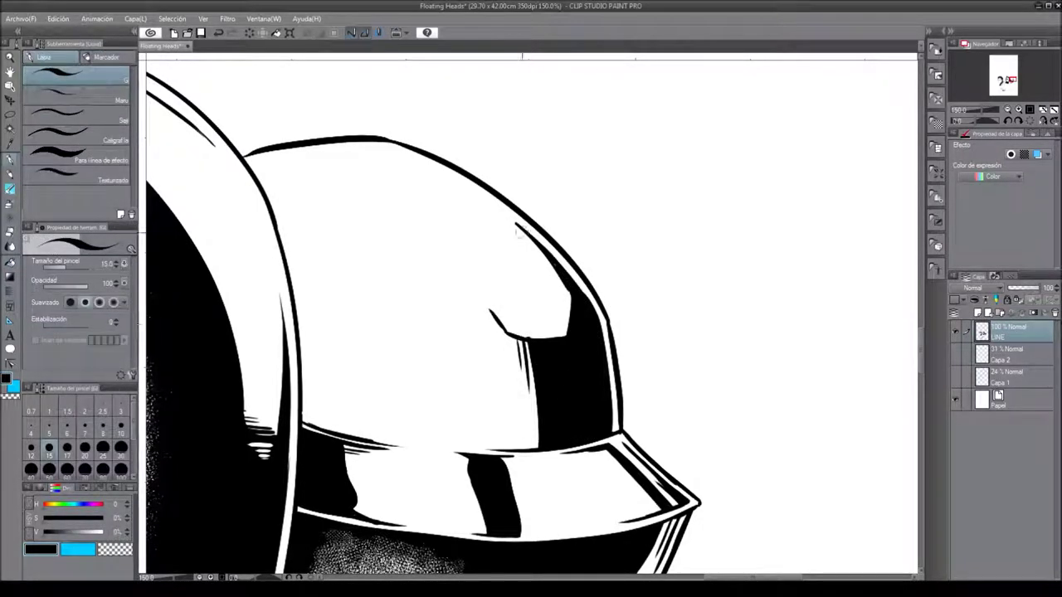
{"action": "left_click_drag", "start_coordinate": [525, 222], "coordinate": [501, 242]}
Outline a curved reflection along the dome's inner side next to the front helmet and fill it with black.
{"action": "left_click_drag", "start_coordinate": [257, 164], "coordinate": [414, 248]}
{"action": "left_click_drag", "start_coordinate": [413, 260], "coordinate": [488, 252]}
{"action": "mouse_move", "coordinate": [594, 262]}
{"action": "left_mouse_down"}
{"action": "mouse_move", "coordinate": [477, 277]}
{"action": "mouse_move", "coordinate": [486, 516]}
{"action": "left_mouse_up"}
{"action": "key", "text": "g"}
{"action": "left_click", "coordinate": [474, 349]}
Draw vertical reflection bars and thin tapered lines below the dome's inner black reflection.
{"action": "key", "text": "p"}
{"action": "left_click_drag", "start_coordinate": [498, 332], "coordinate": [432, 259]}
{"action": "mouse_move", "coordinate": [430, 312]}
{"action": "left_mouse_down"}
{"action": "mouse_move", "coordinate": [476, 332]}
{"action": "mouse_move", "coordinate": [455, 413]}
{"action": "left_mouse_up"}
{"action": "mouse_move", "coordinate": [472, 332]}
{"action": "left_mouse_down"}
{"action": "mouse_move", "coordinate": [474, 455]}
{"action": "mouse_move", "coordinate": [450, 449]}
{"action": "left_mouse_up"}
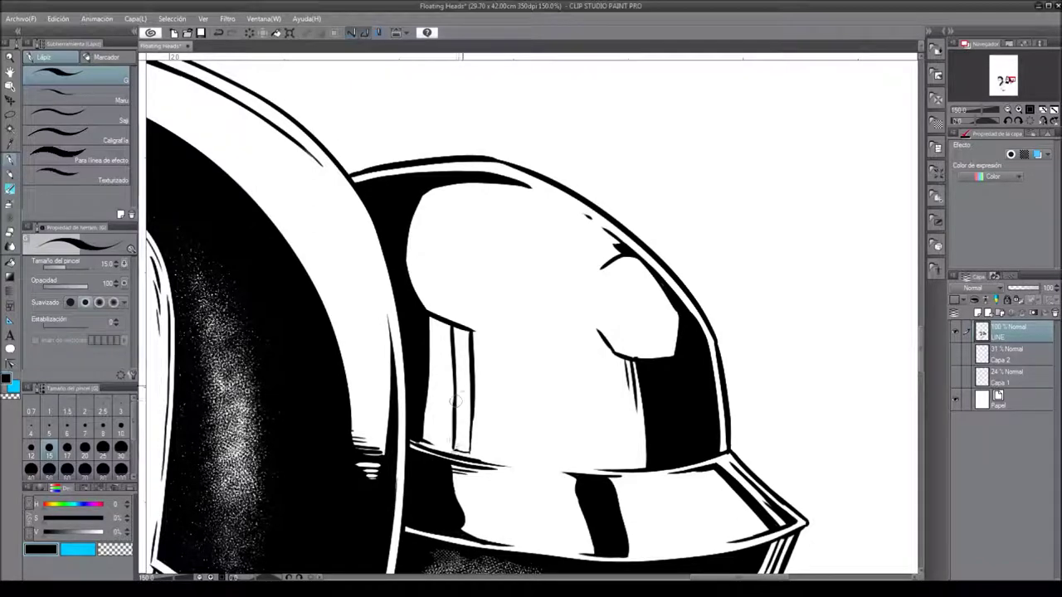
{"action": "mouse_move", "coordinate": [432, 319]}
{"action": "left_mouse_down"}
{"action": "mouse_move", "coordinate": [438, 423]}
{"action": "mouse_move", "coordinate": [446, 370]}
{"action": "left_mouse_up"}
{"action": "left_click_drag", "start_coordinate": [439, 319], "coordinate": [437, 362]}
{"action": "mouse_move", "coordinate": [475, 331]}
{"action": "left_mouse_down"}
{"action": "mouse_move", "coordinate": [477, 455]}
{"action": "mouse_move", "coordinate": [469, 352]}
{"action": "left_mouse_up"}
{"action": "scroll", "coordinate": [531, 315], "scroll_direction": "down", "scroll_amount": 5}
{"action": "scroll", "coordinate": [531, 448], "scroll_direction": "up", "scroll_amount": 5}
Ink the zipper pull, zipper teeth and collar edge beneath the back helmet's chin.
{"action": "left_click_drag", "start_coordinate": [515, 397], "coordinate": [537, 462]}
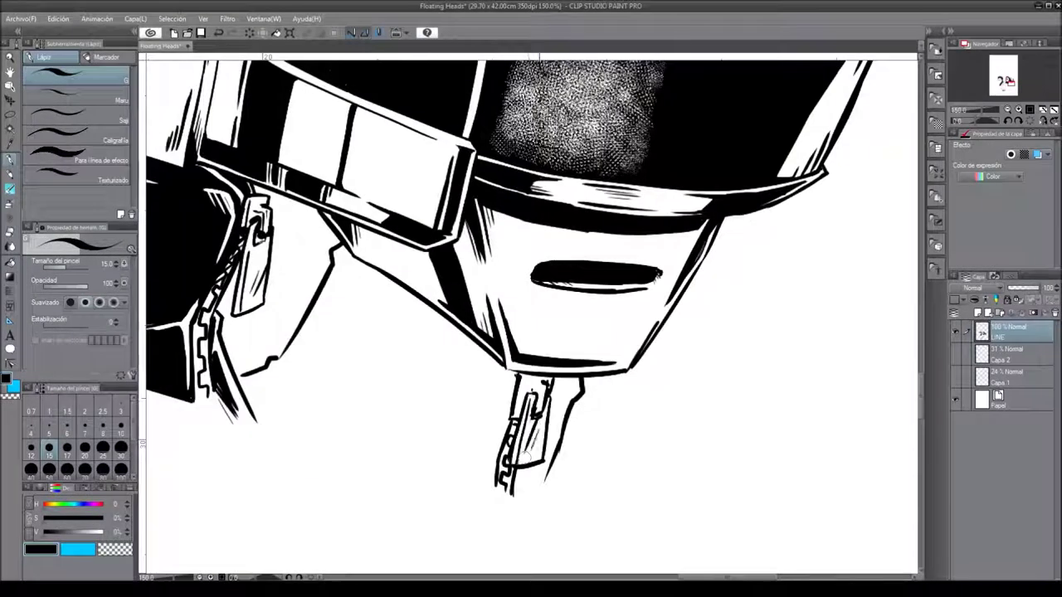
{"action": "left_click_drag", "start_coordinate": [503, 417], "coordinate": [521, 393]}
{"action": "left_click_drag", "start_coordinate": [572, 375], "coordinate": [562, 403]}
{"action": "left_click_drag", "start_coordinate": [544, 462], "coordinate": [513, 496]}
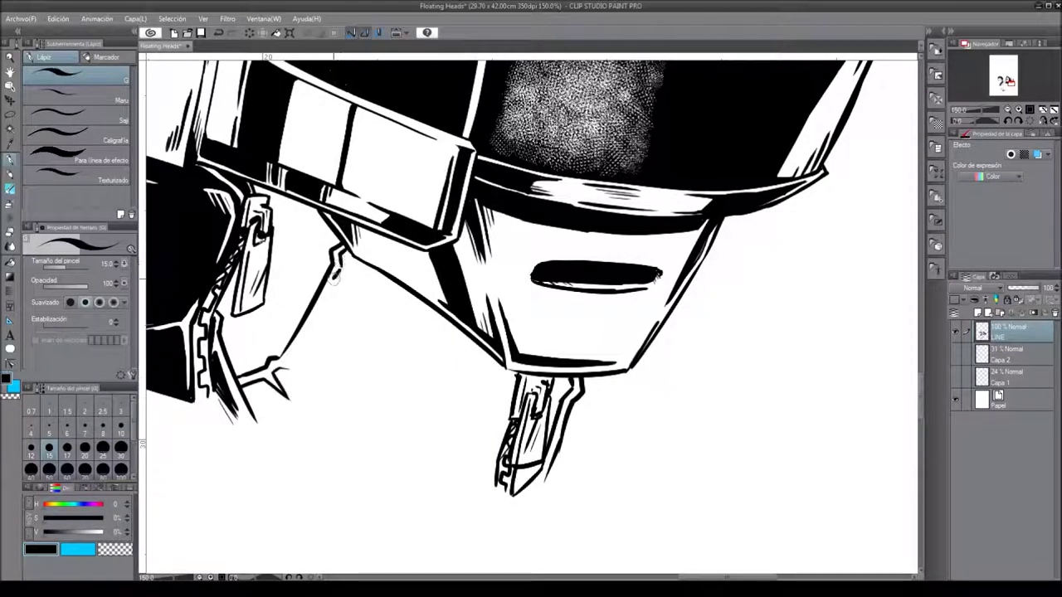
Close the back neck garment with an inner collar line and a bottom hem, and fill it with black.
{"action": "left_click_drag", "start_coordinate": [325, 307], "coordinate": [278, 368]}
{"action": "left_click_drag", "start_coordinate": [254, 417], "coordinate": [471, 473]}
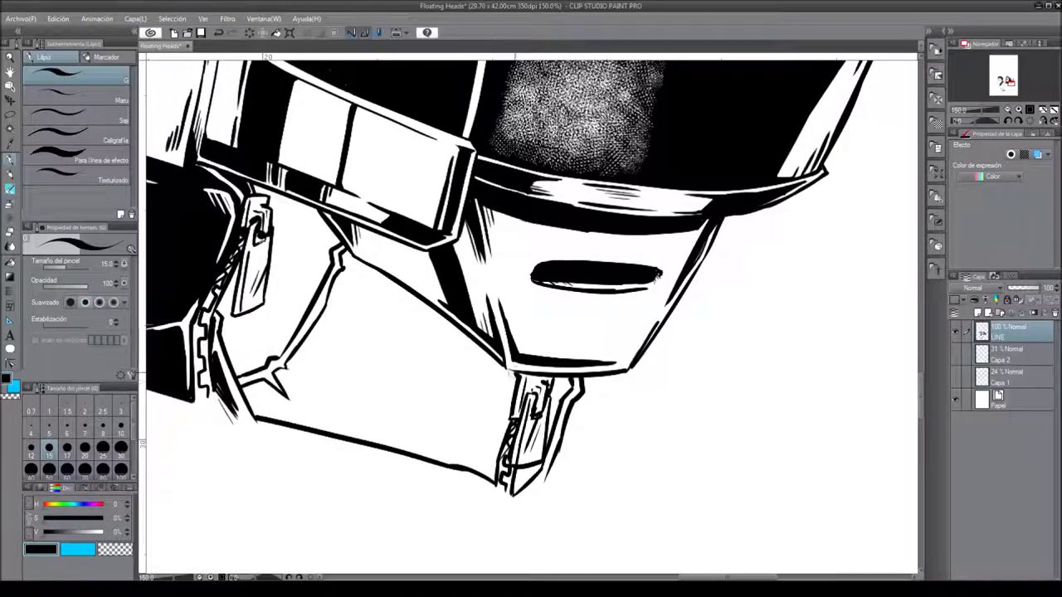
{"action": "key", "text": "g"}
{"action": "left_click", "coordinate": [373, 373]}
{"action": "left_click", "coordinate": [527, 479]}
Switch the pen to white and draw fold highlights across the black back neck garment.
{"action": "key", "text": "p"}
{"action": "left_click", "coordinate": [208, 514], "text": "alt"}
{"action": "left_click_drag", "start_coordinate": [415, 331], "coordinate": [497, 365]}
{"action": "mouse_move", "coordinate": [383, 456]}
{"action": "left_mouse_down"}
{"action": "mouse_move", "coordinate": [348, 416]}
{"action": "mouse_move", "coordinate": [366, 409]}
{"action": "mouse_move", "coordinate": [418, 453]}
{"action": "left_mouse_up"}
{"action": "left_click_drag", "start_coordinate": [364, 403], "coordinate": [464, 475]}
{"action": "left_click_drag", "start_coordinate": [405, 418], "coordinate": [467, 477]}
{"action": "left_click_drag", "start_coordinate": [418, 295], "coordinate": [478, 365]}
{"action": "left_click_drag", "start_coordinate": [402, 335], "coordinate": [423, 383]}
Add short white detail strokes around the zipper and collar edge of the back neck garment.
{"action": "left_click_drag", "start_coordinate": [582, 469], "coordinate": [564, 511]}
{"action": "left_click_drag", "start_coordinate": [577, 469], "coordinate": [544, 495]}
{"action": "left_click_drag", "start_coordinate": [598, 408], "coordinate": [587, 441]}
{"action": "mouse_move", "coordinate": [602, 501]}
{"action": "left_mouse_down"}
{"action": "mouse_move", "coordinate": [590, 528]}
{"action": "mouse_move", "coordinate": [592, 502]}
{"action": "left_mouse_up"}
{"action": "key", "text": "ctrl+0"}
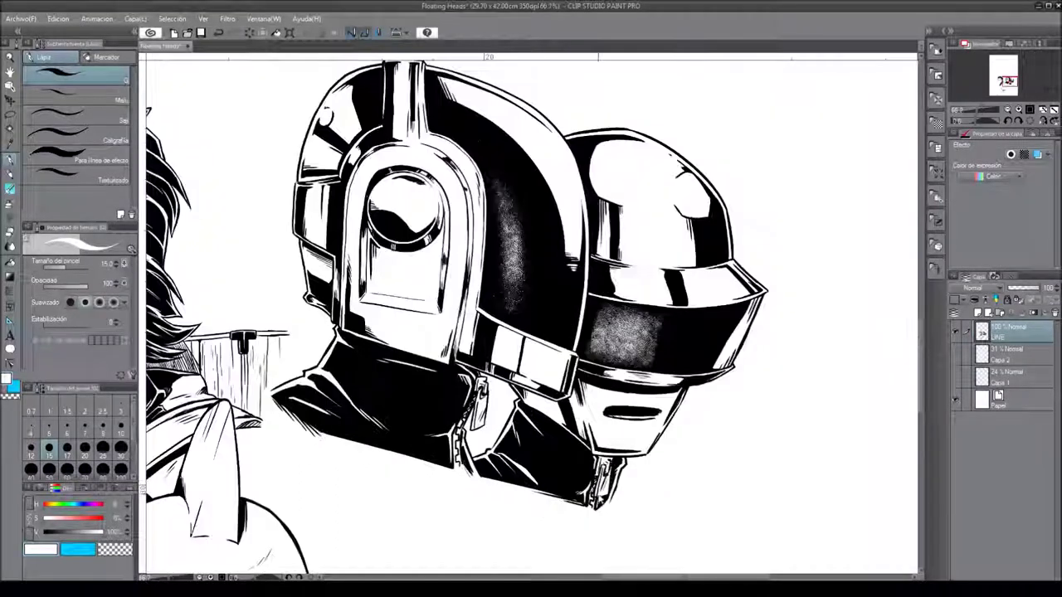